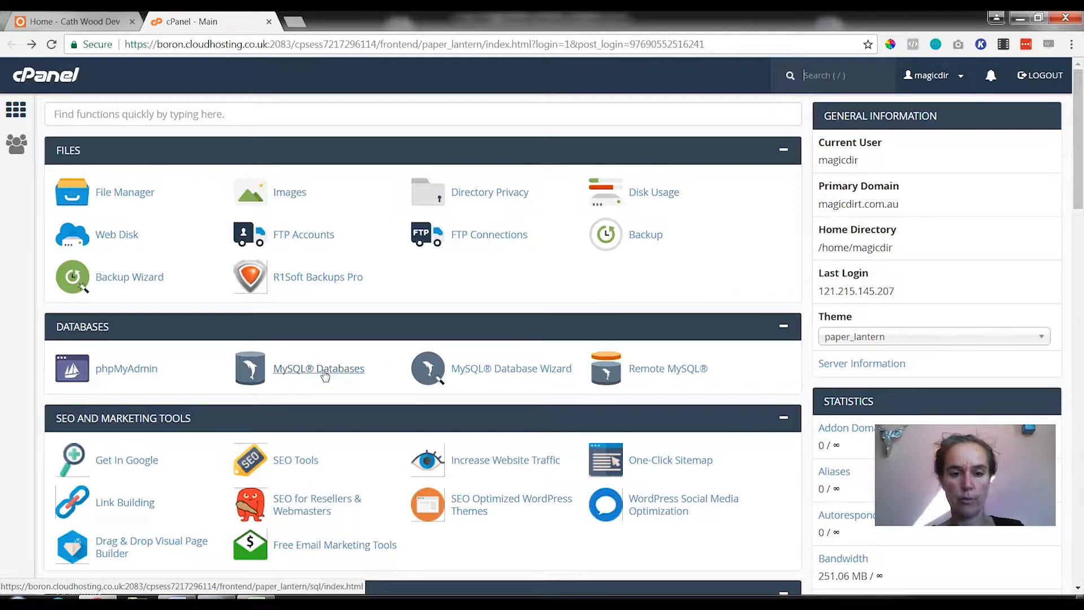
# Create a new MySQL database with the name cruise after the magicdir_ prefix
pyautogui.click(325, 376)
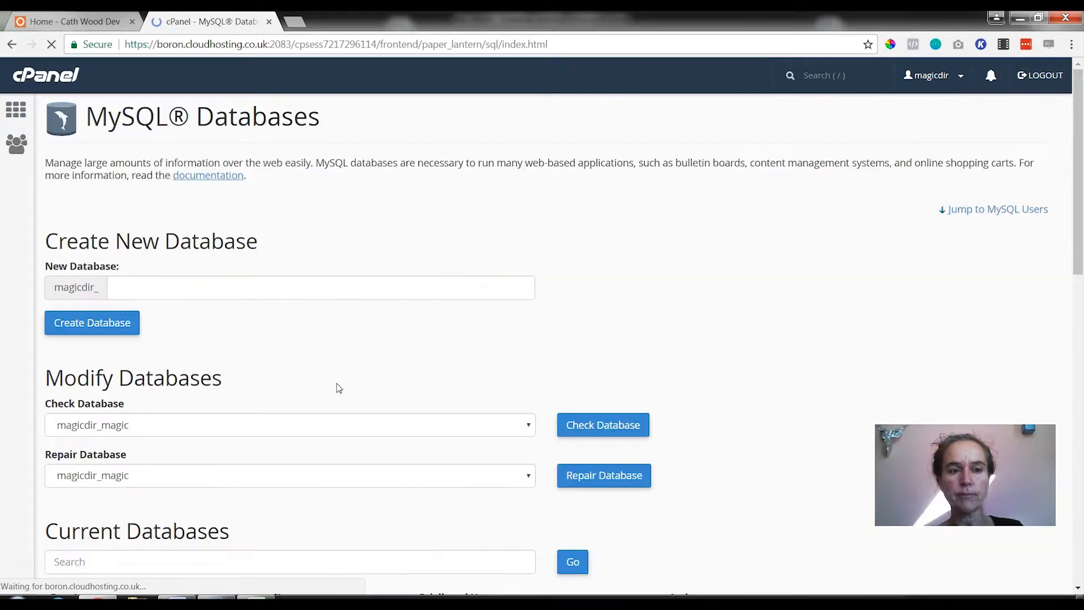
pyautogui.click(192, 290)
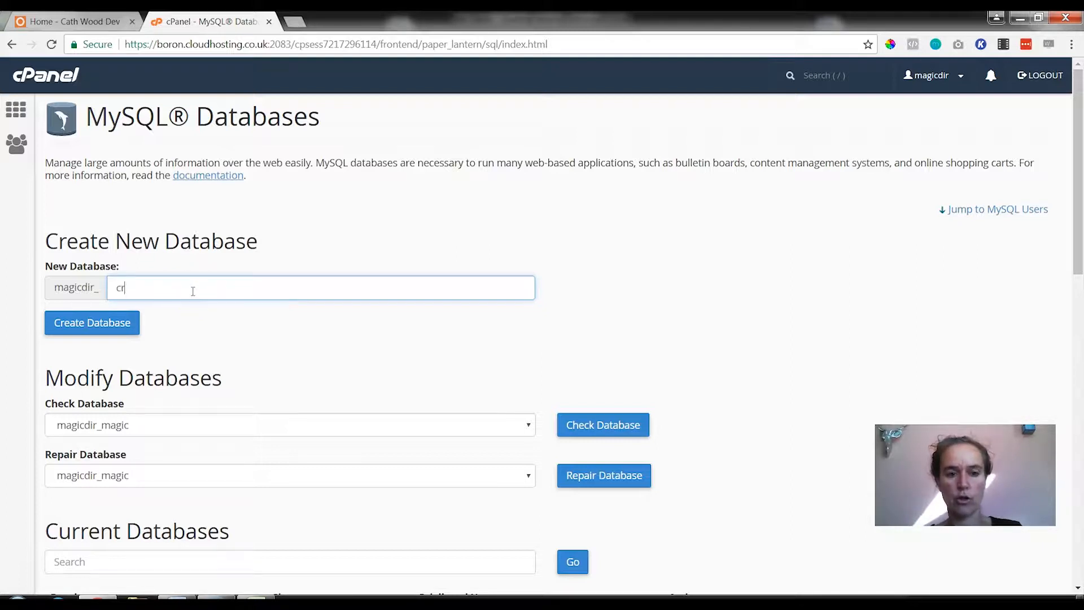
pyautogui.click(93, 321)
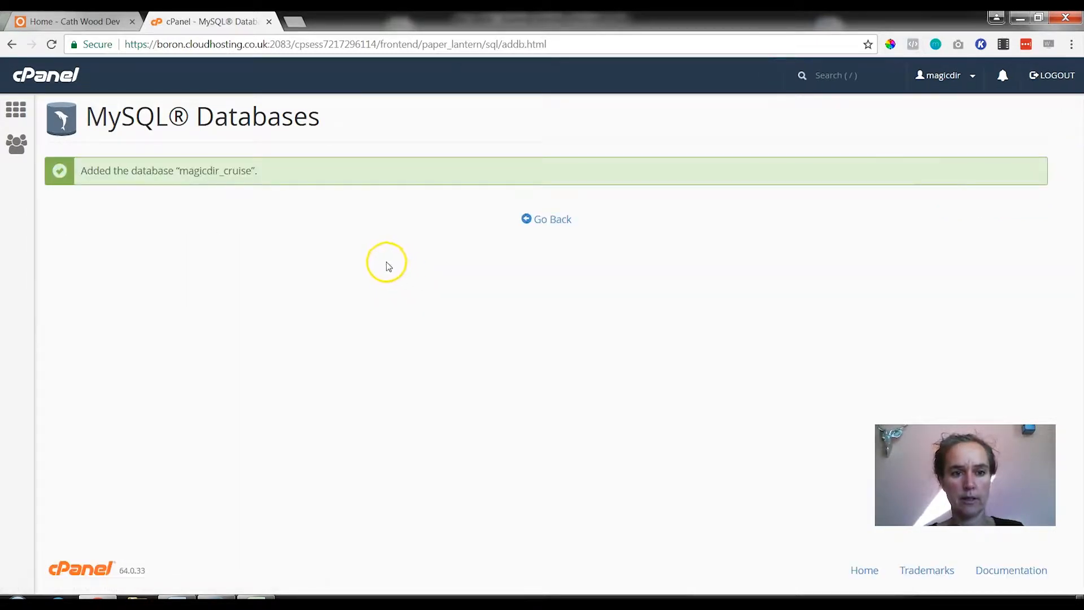
# Copy the new database's full name, magicdir_cruise, and paste it beside Database Name in the Excel sheet, cell B1
pyautogui.doubleClick(221, 173)
pyautogui.hotkey('ctrl', 'c')
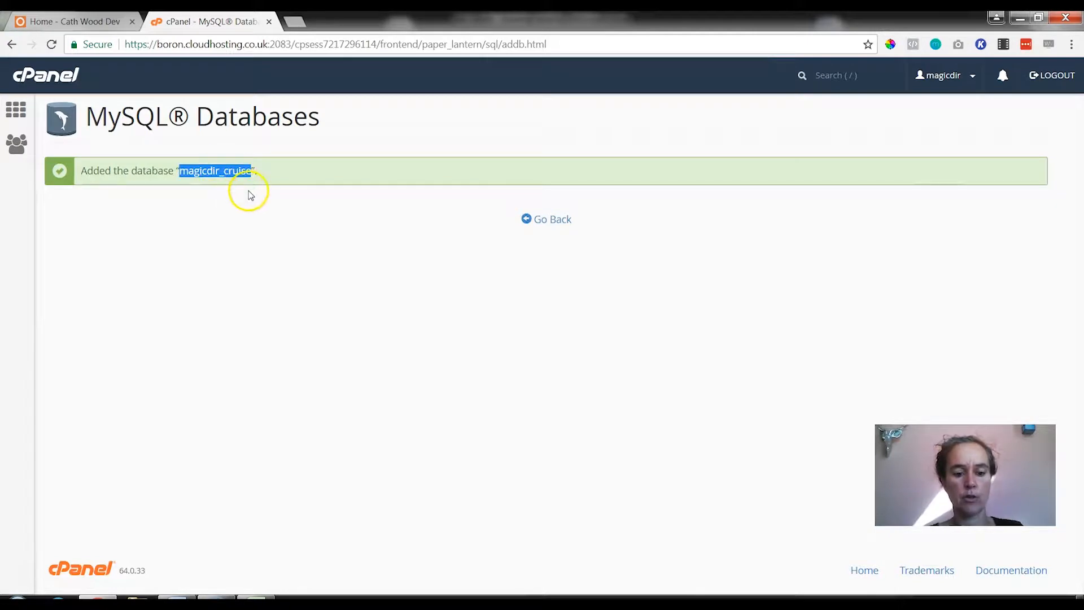
pyautogui.click(257, 599)
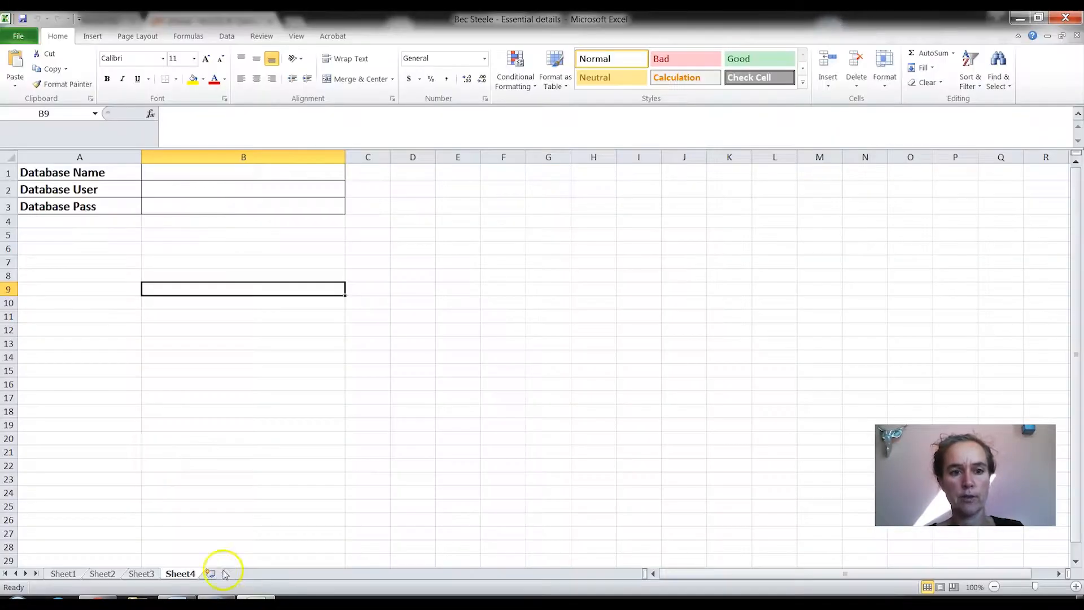
pyautogui.click(182, 171)
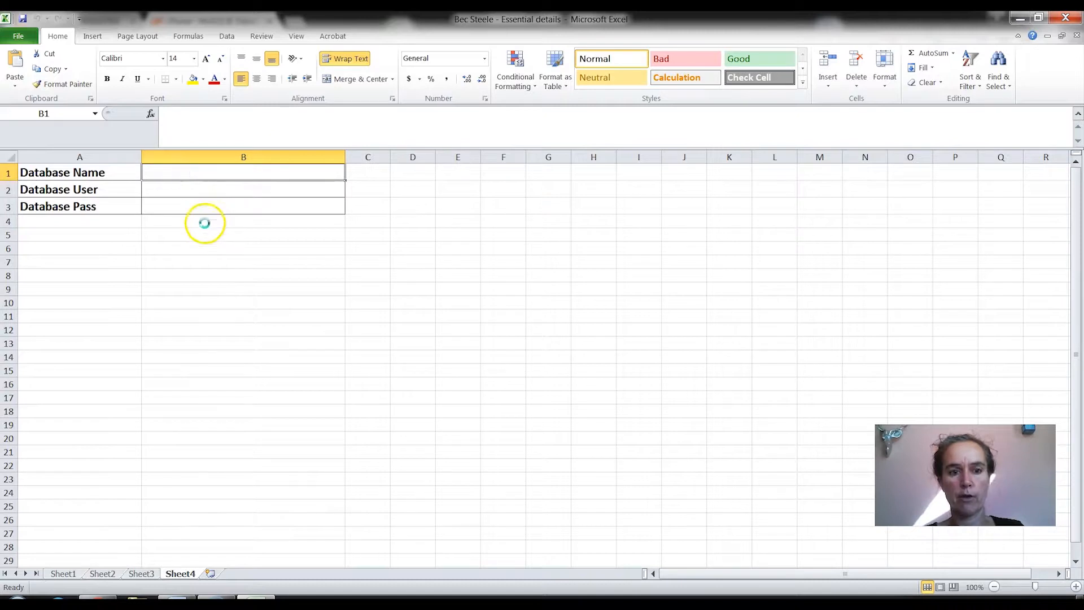
pyautogui.hotkey('ctrl', 'v')
pyautogui.click(185, 189)
# Switch back to cPanel, return to the MySQL databases page and enter cruise as the new user's username
pyautogui.hotkey('alt', 'Tab')
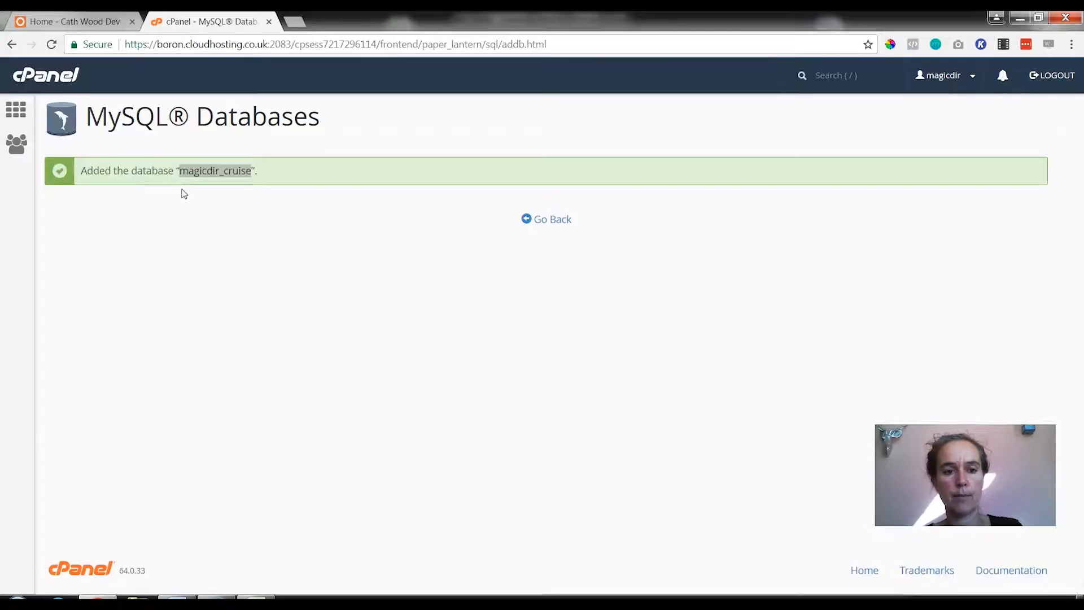
pyautogui.click(561, 221)
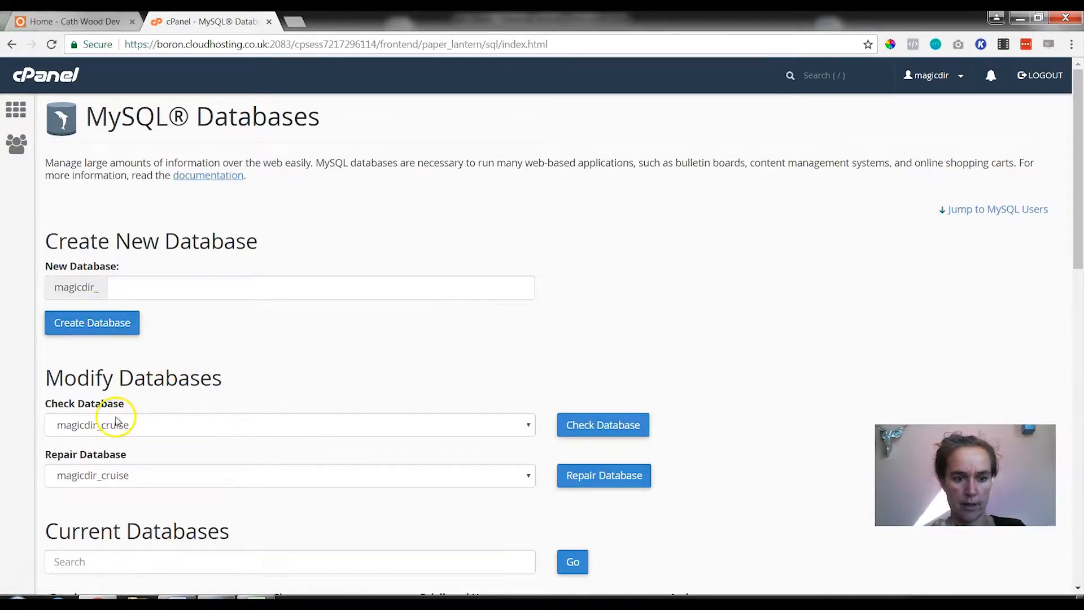
pyautogui.scroll(-4, 216, 412)
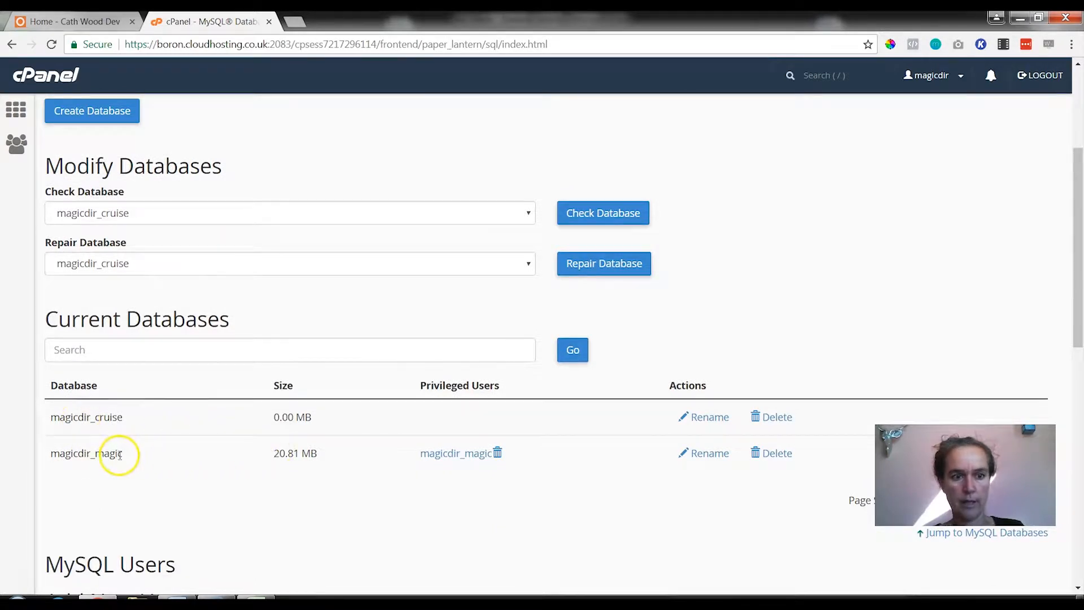
pyautogui.scroll(-5, 119, 455)
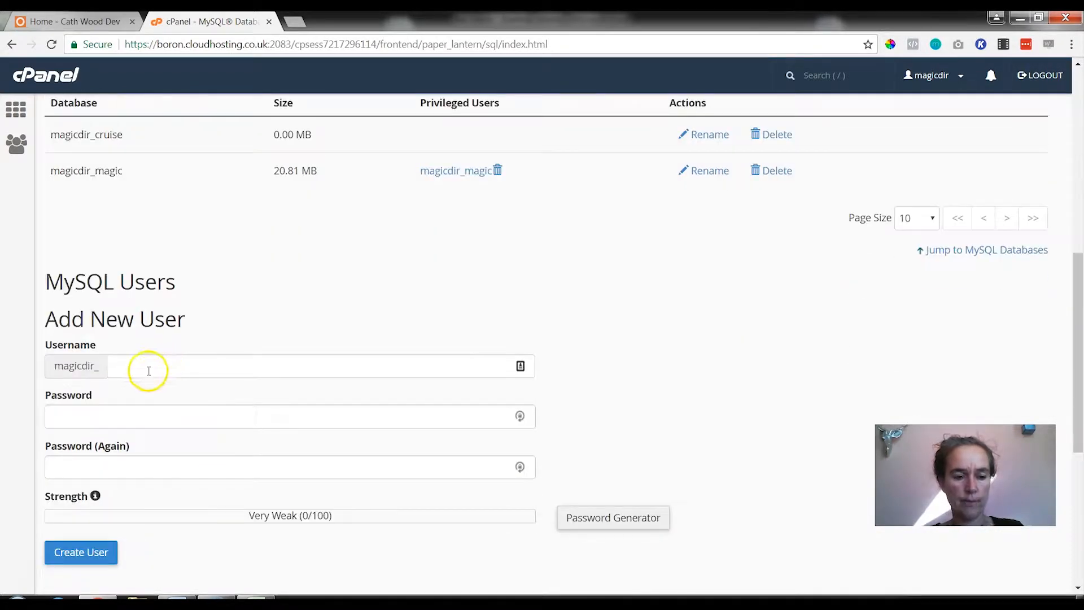
pyautogui.click(156, 369)
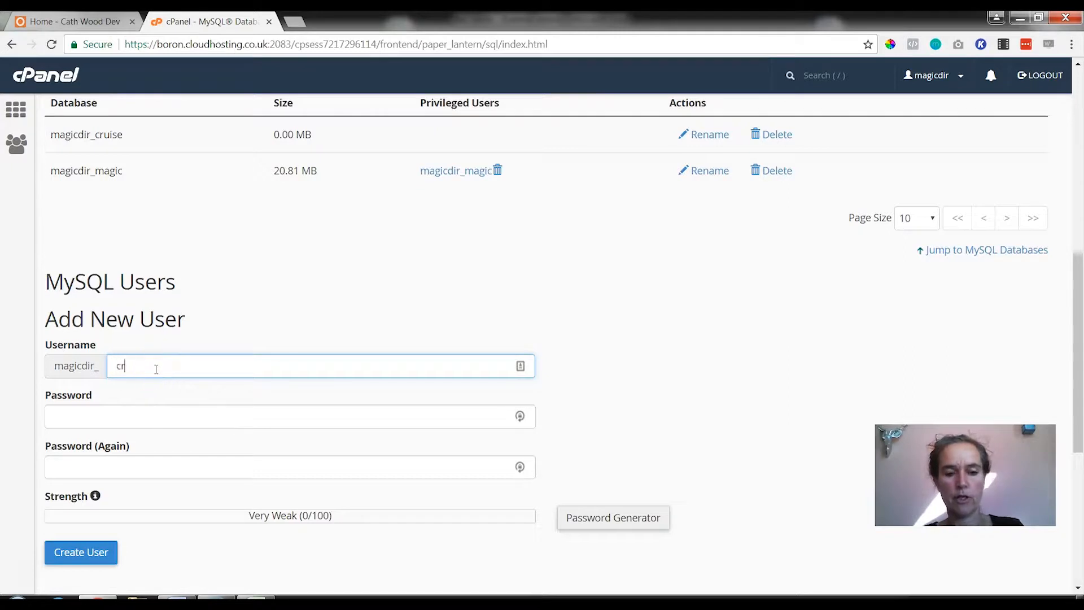
pyautogui.scroll(-1, 194, 375)
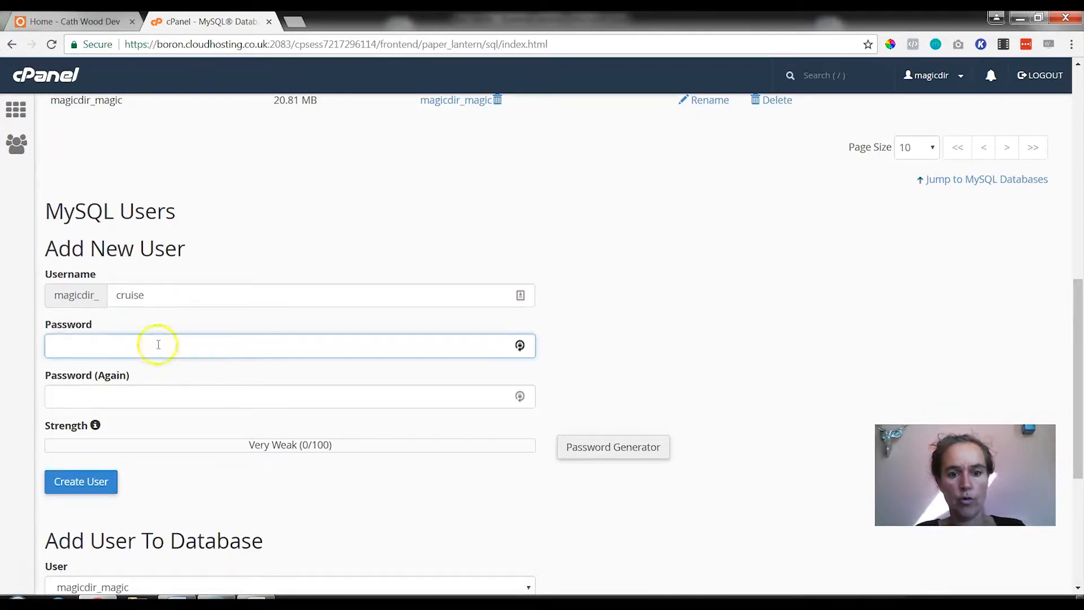
# Generate a random password for the new database user, mark it as copied, use it and create the user
pyautogui.click(601, 453)
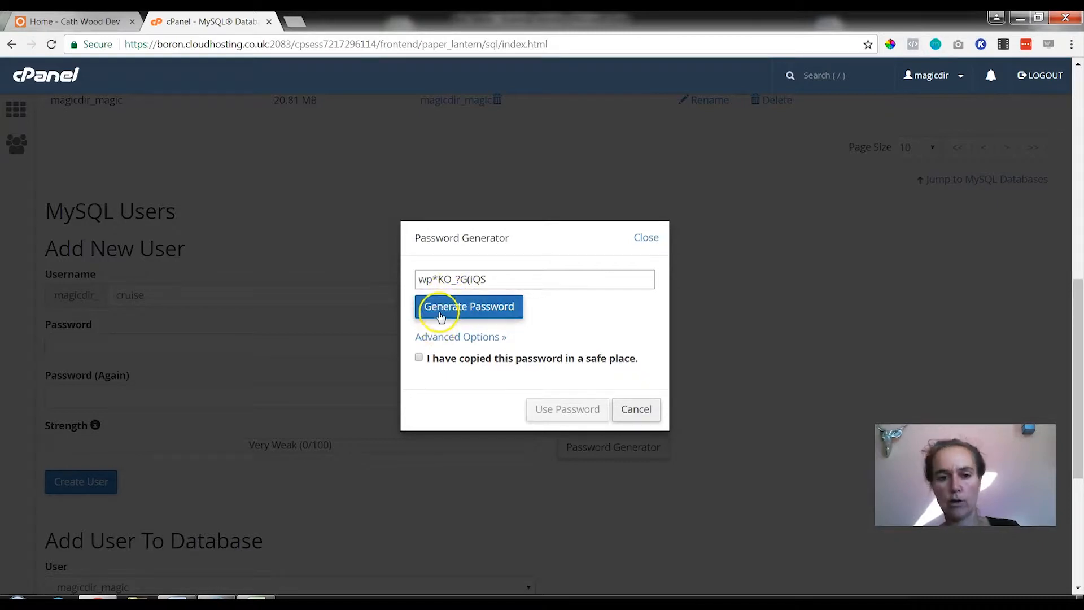
pyautogui.click(458, 306)
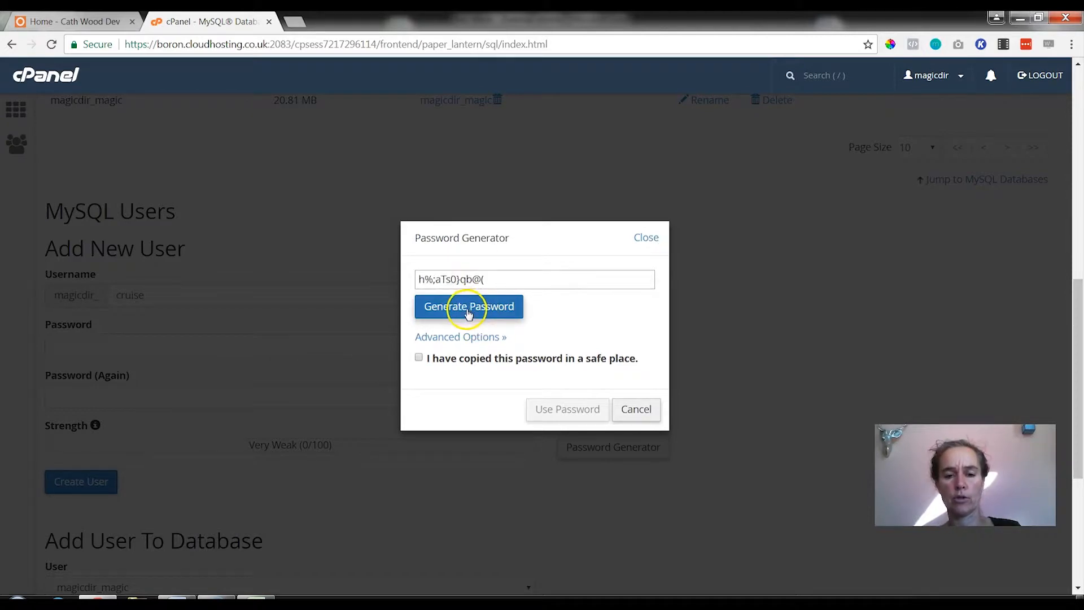
pyautogui.click(469, 314)
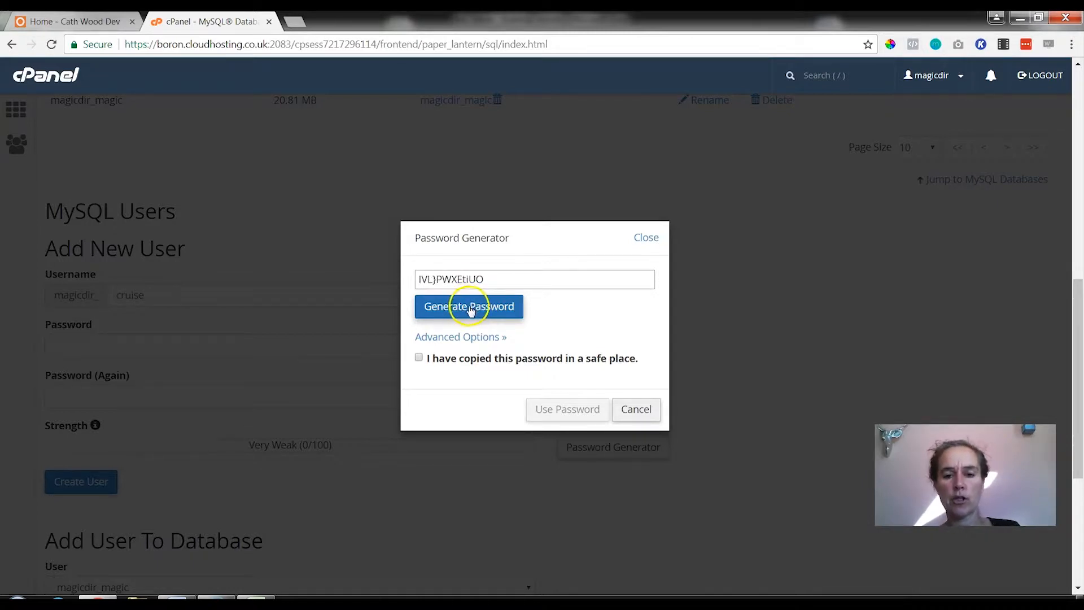
pyautogui.click(419, 358)
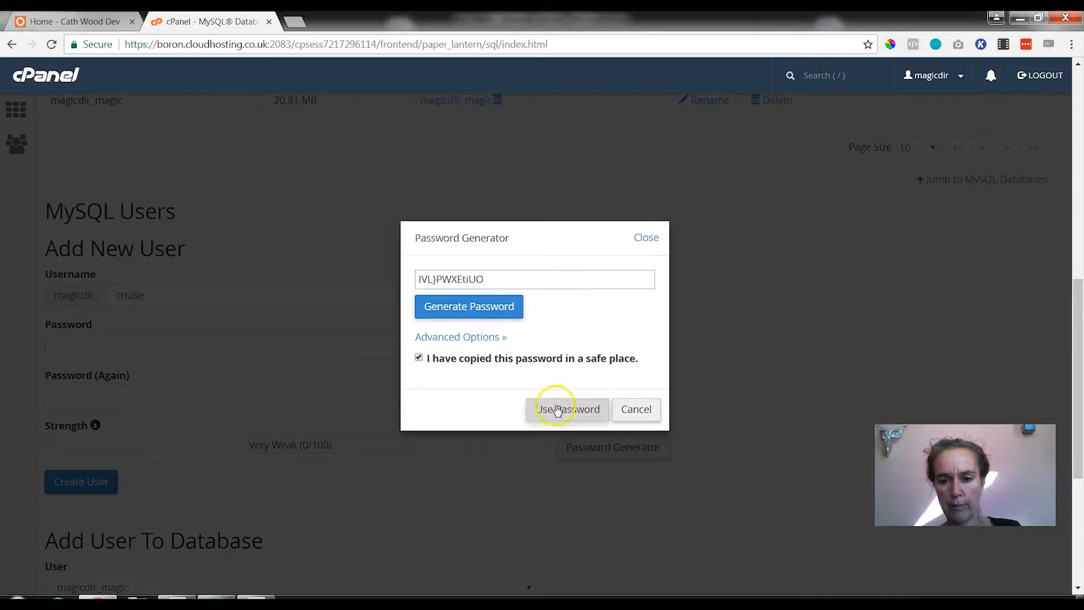
pyautogui.click(419, 358)
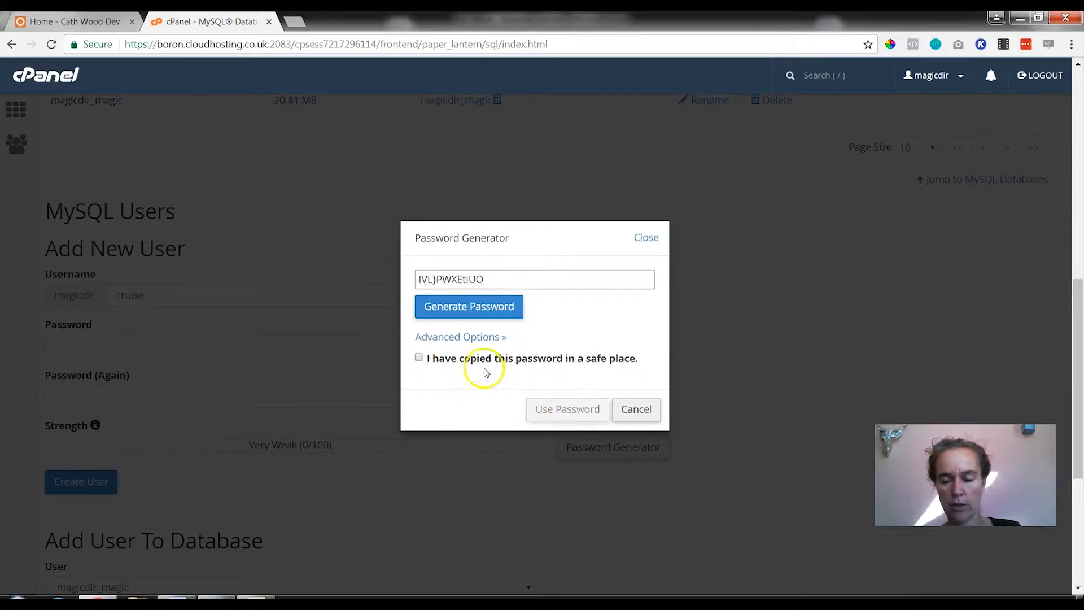
pyautogui.click(419, 358)
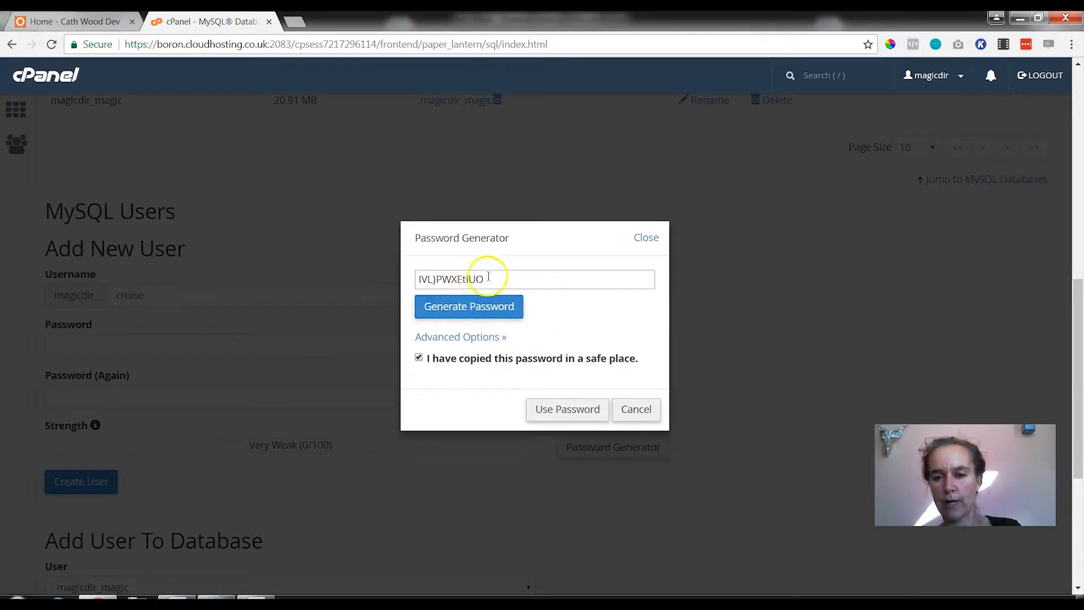
pyautogui.click(475, 310)
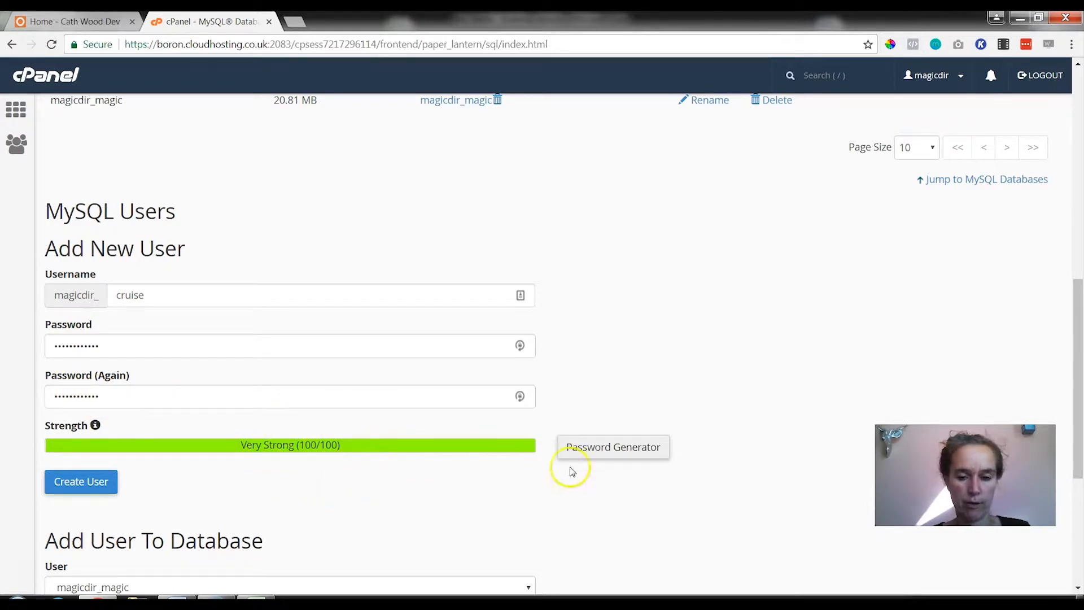
pyautogui.click(82, 484)
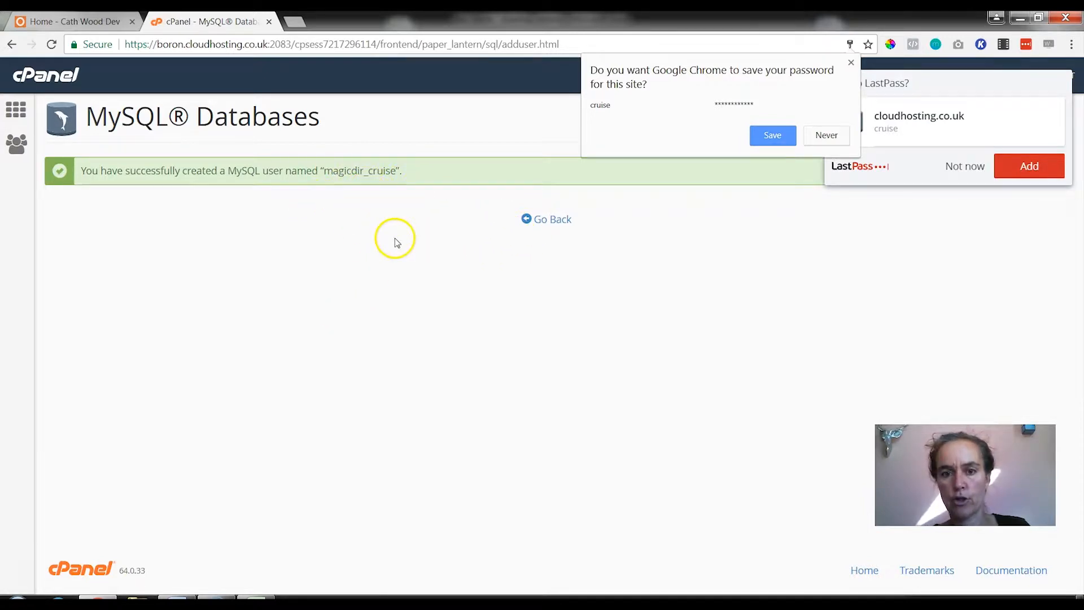
# Return to the MySQL databases page and decline adding the new login to LastPass
pyautogui.click(549, 219)
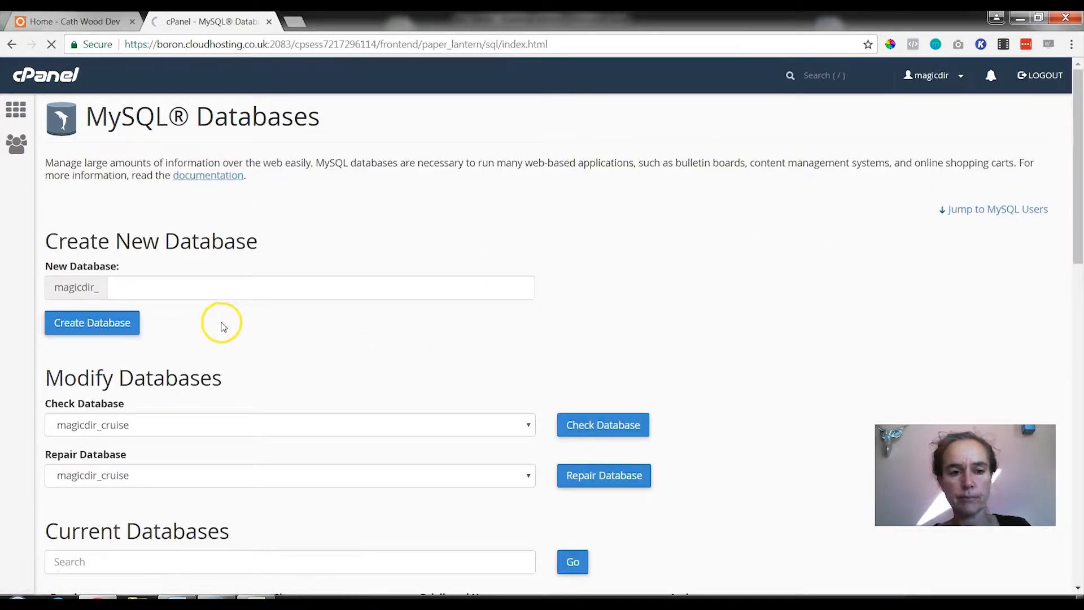
pyautogui.scroll(-1, 297, 390)
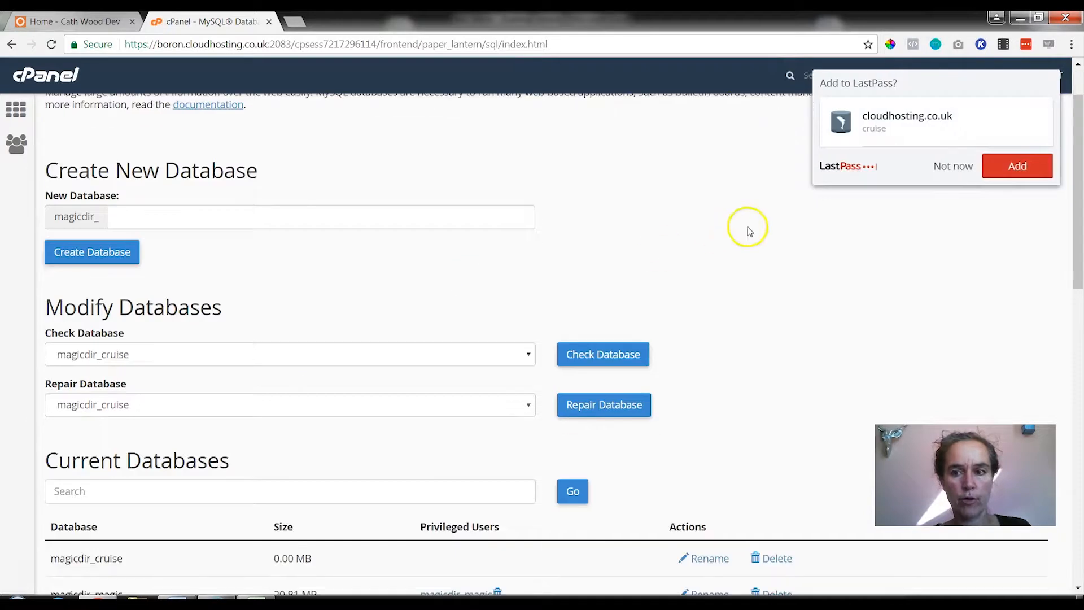
pyautogui.click(952, 168)
# Examine the lists of current users and current databases, including which users are privileged on each database
pyautogui.scroll(-1, 342, 432)
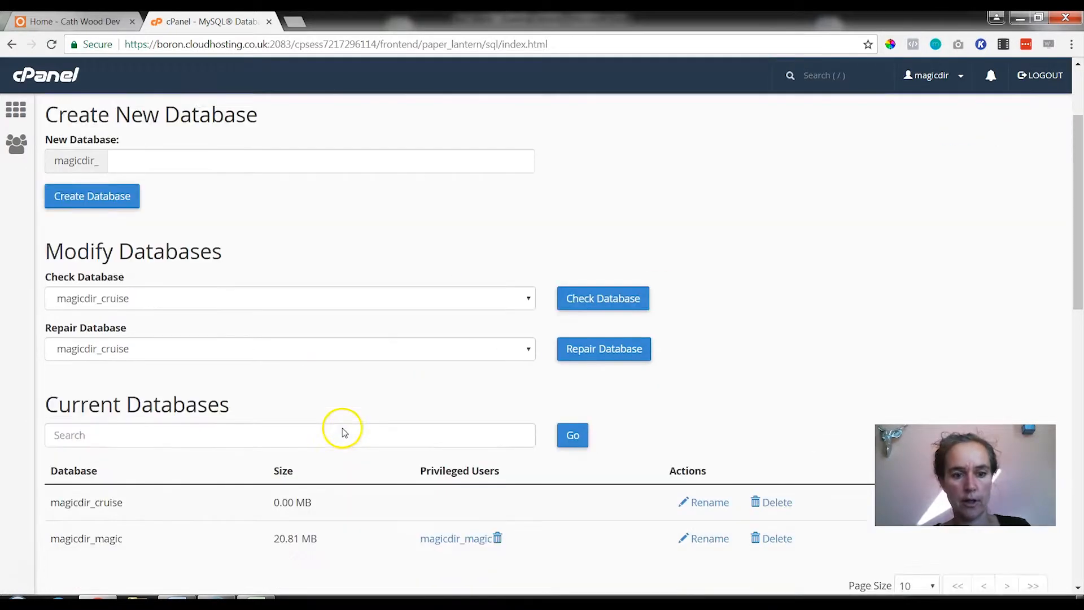
pyautogui.scroll(-3, 343, 432)
pyautogui.scroll(-6, 500, 441)
pyautogui.scroll(-4, 500, 440)
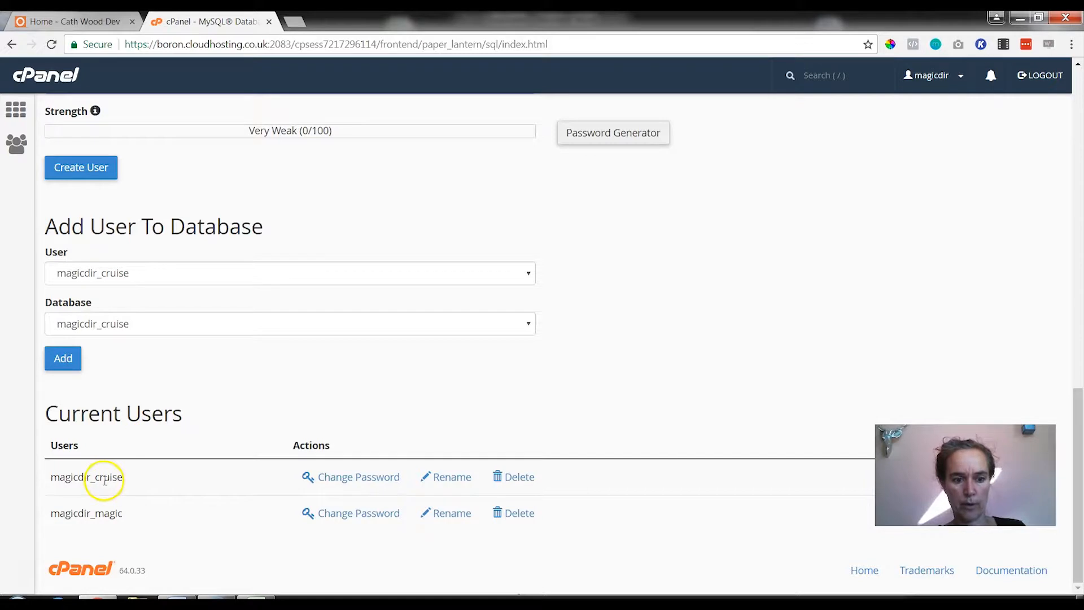
pyautogui.scroll(5, 387, 395)
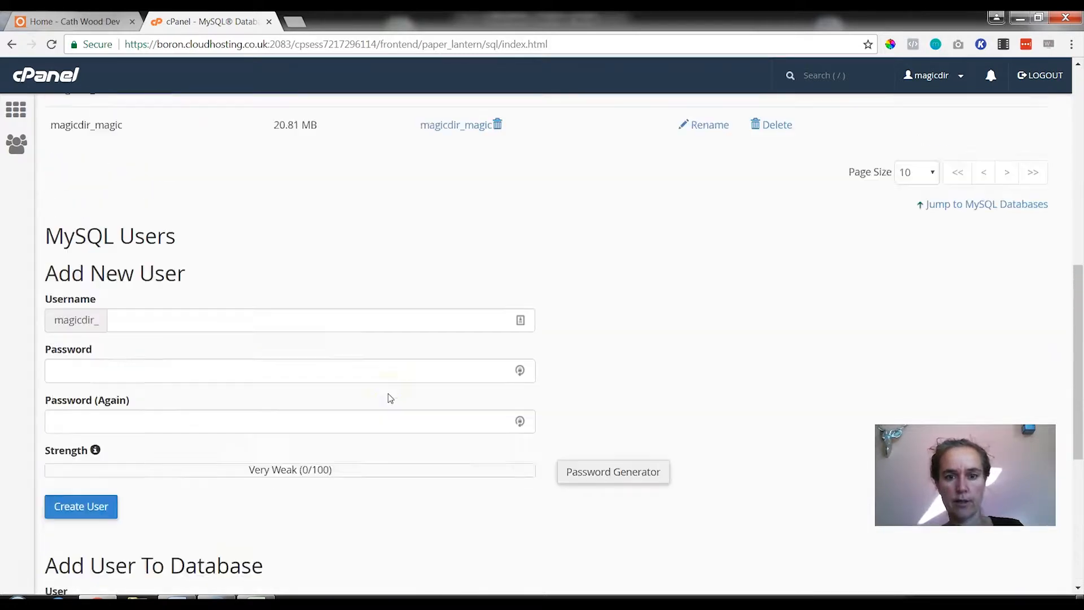
pyautogui.scroll(4, 387, 396)
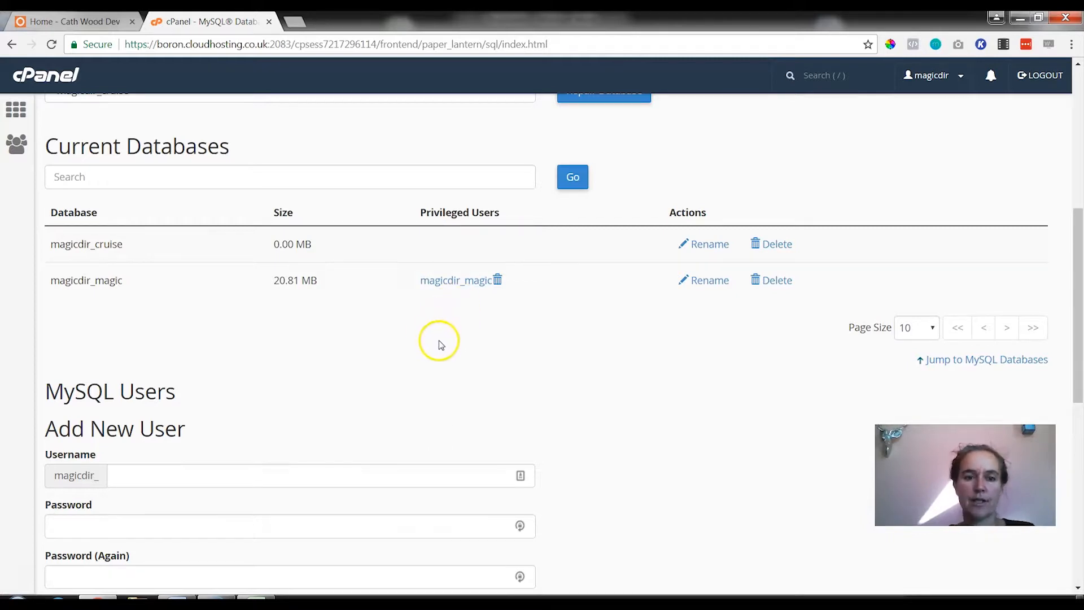
# Add the user magicdir_cruise to the database magicdir_cruise
pyautogui.scroll(-1, 439, 340)
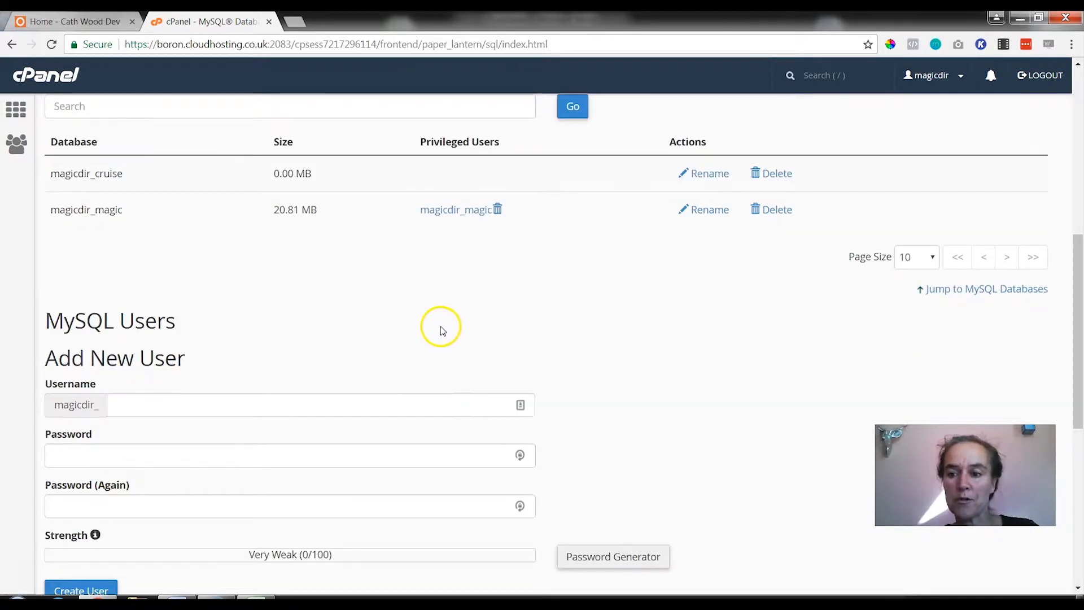
pyautogui.scroll(-3, 440, 326)
pyautogui.scroll(-1, 423, 435)
pyautogui.scroll(-2, 423, 438)
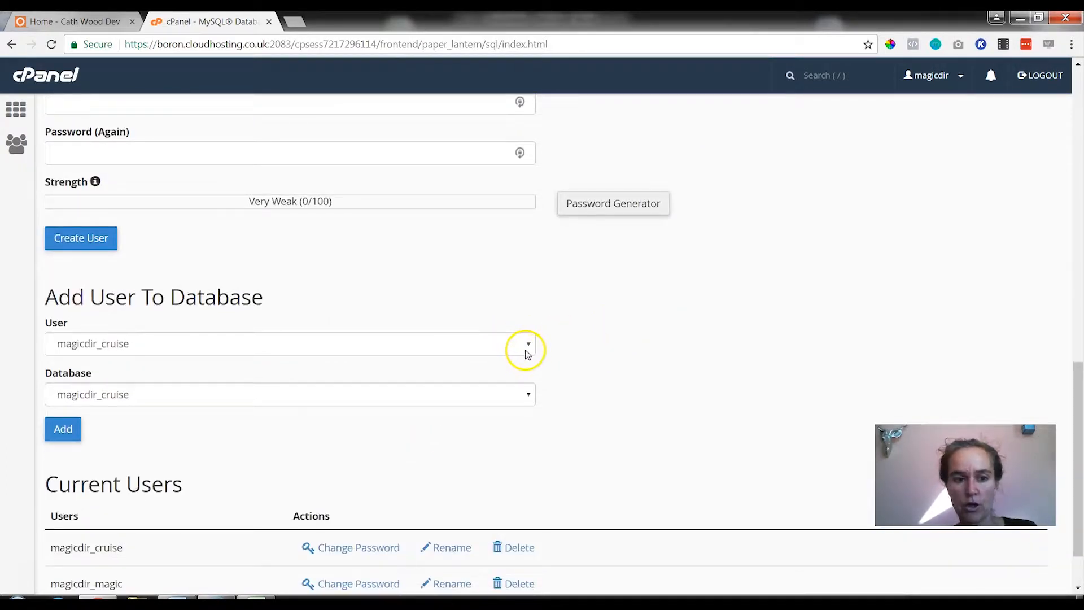
pyautogui.click(524, 346)
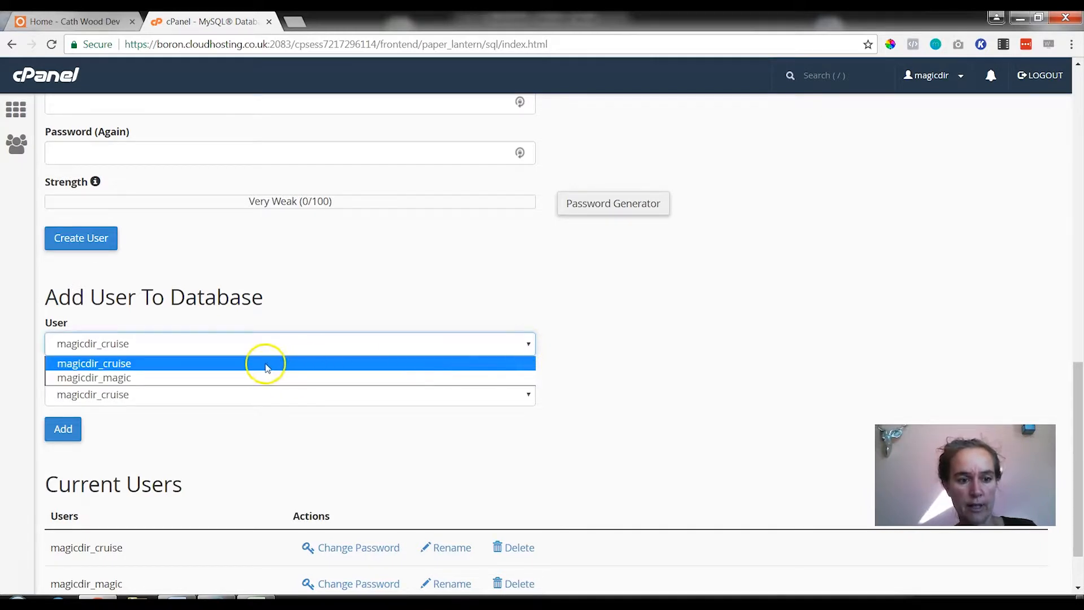
pyautogui.click(109, 367)
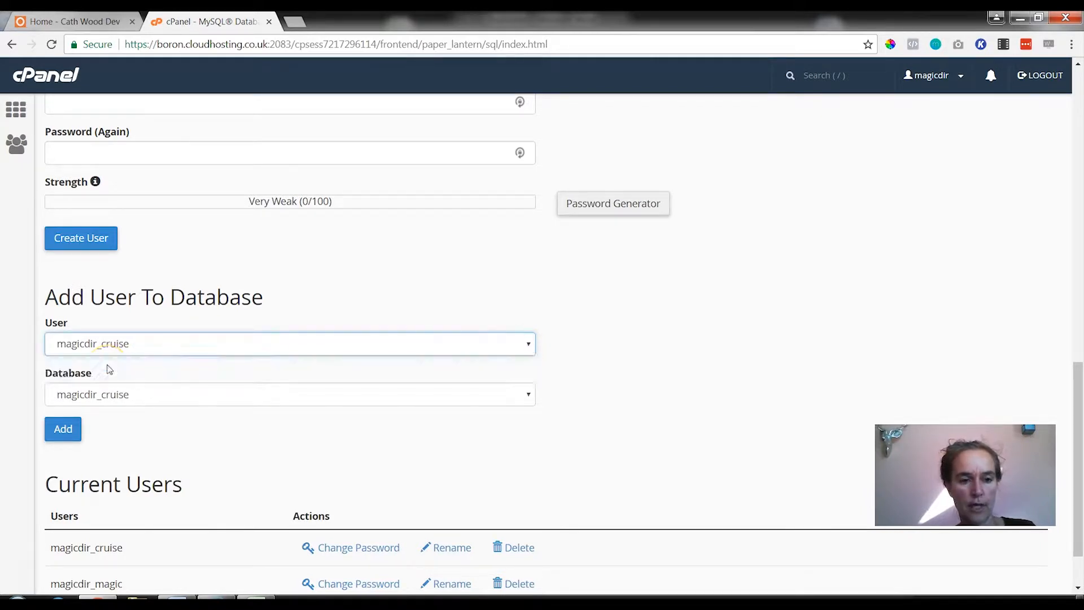
pyautogui.click(229, 398)
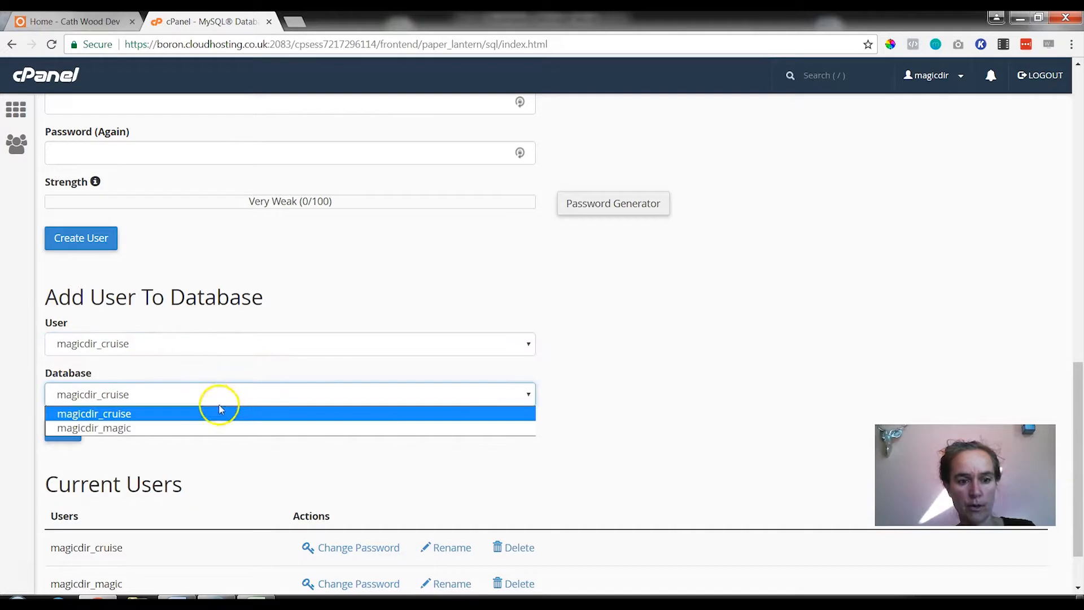
pyautogui.click(103, 416)
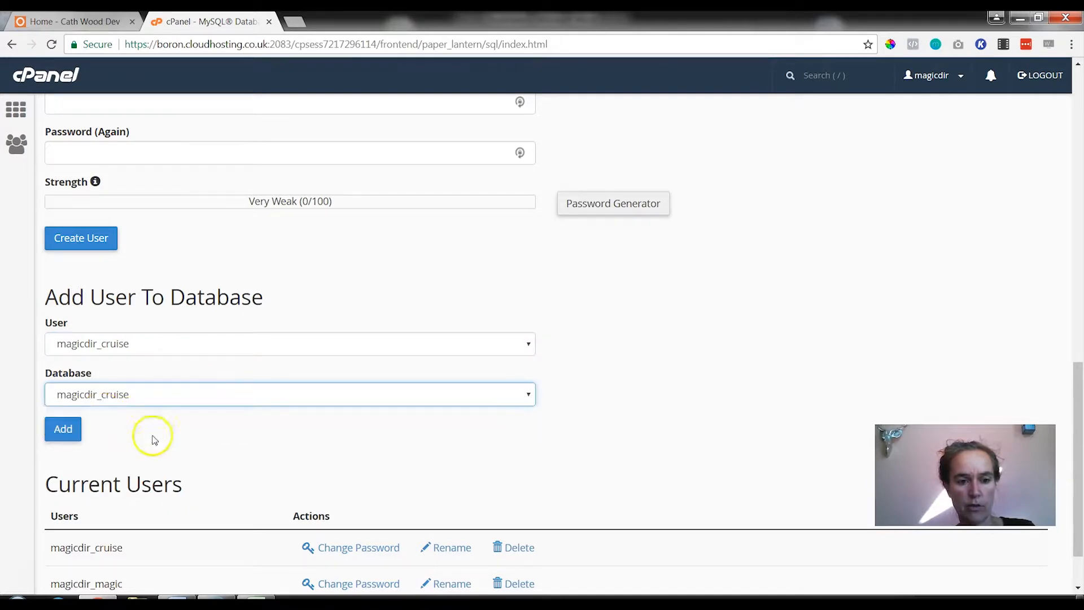
pyautogui.click(74, 427)
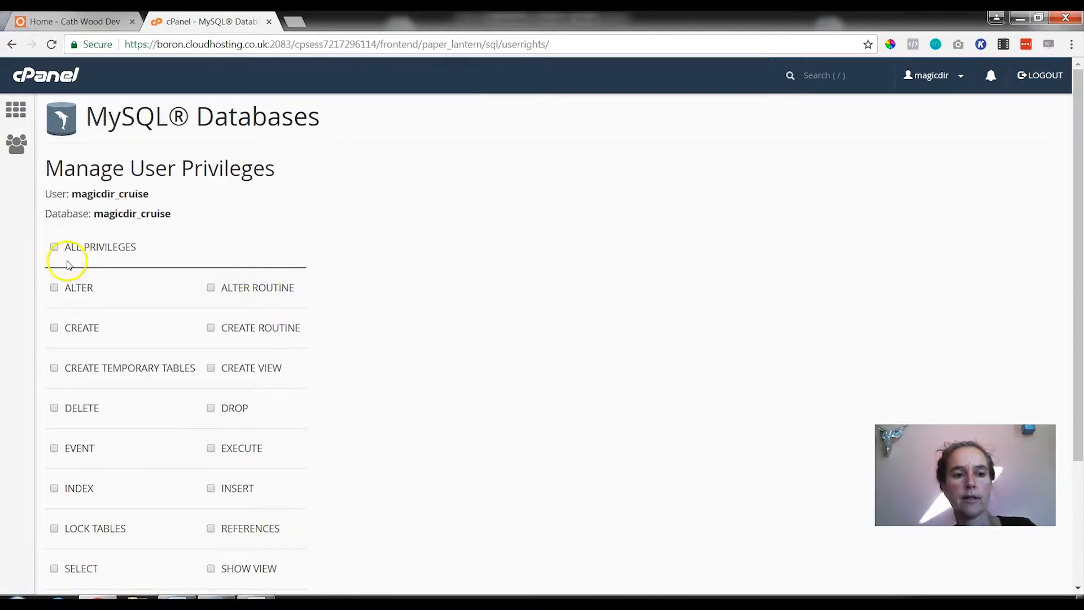
# Grant the user all privileges on the database and save the changes
pyautogui.click(55, 247)
pyautogui.scroll(-3, 400, 371)
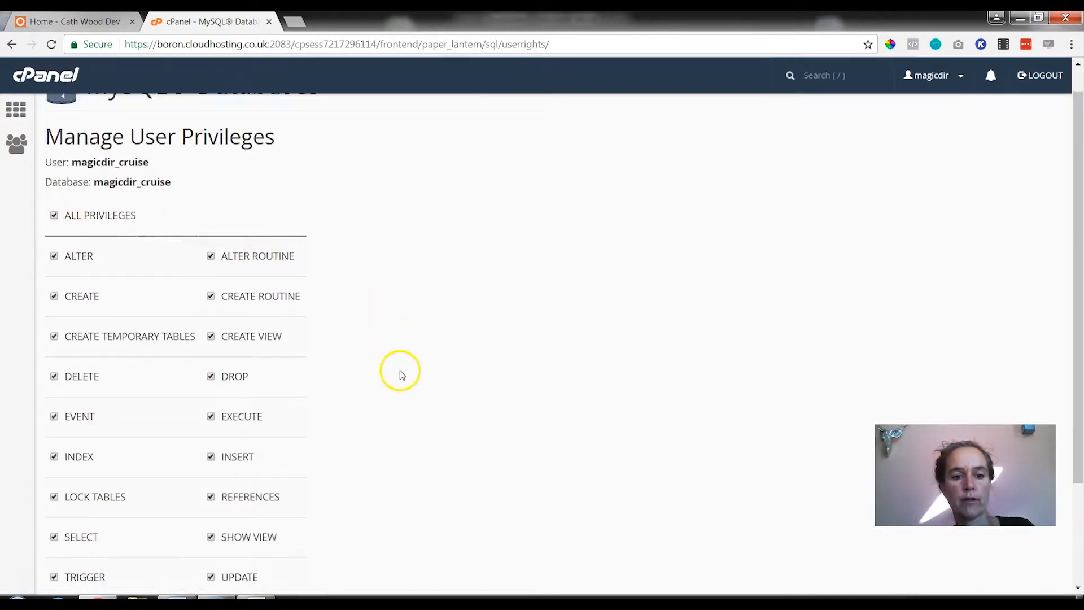
pyautogui.click(93, 488)
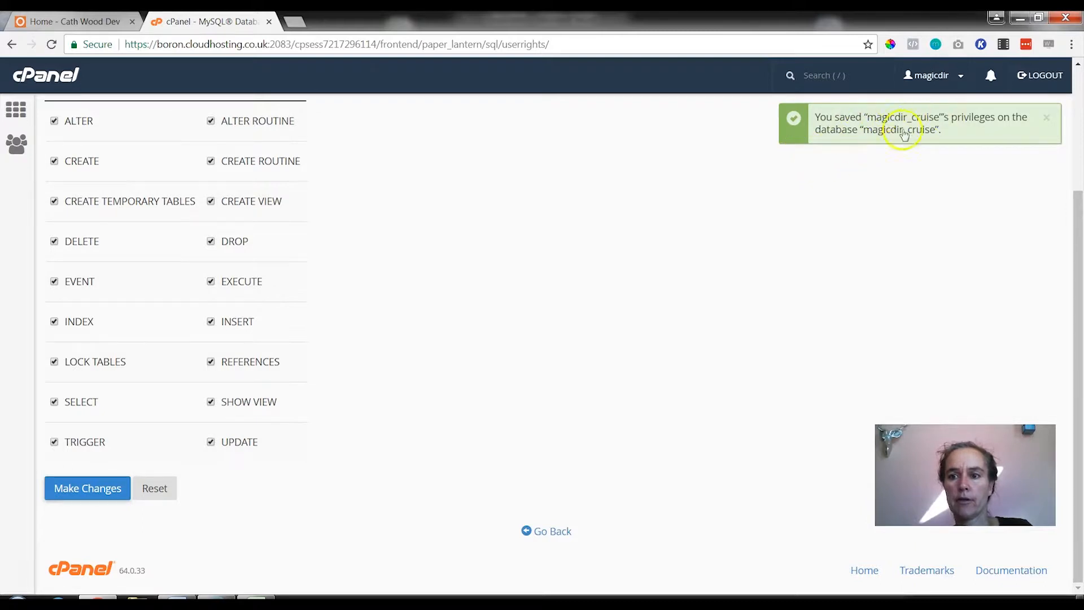
# Return to the MySQL databases page and check the privileged users of the current databases
pyautogui.click(552, 531)
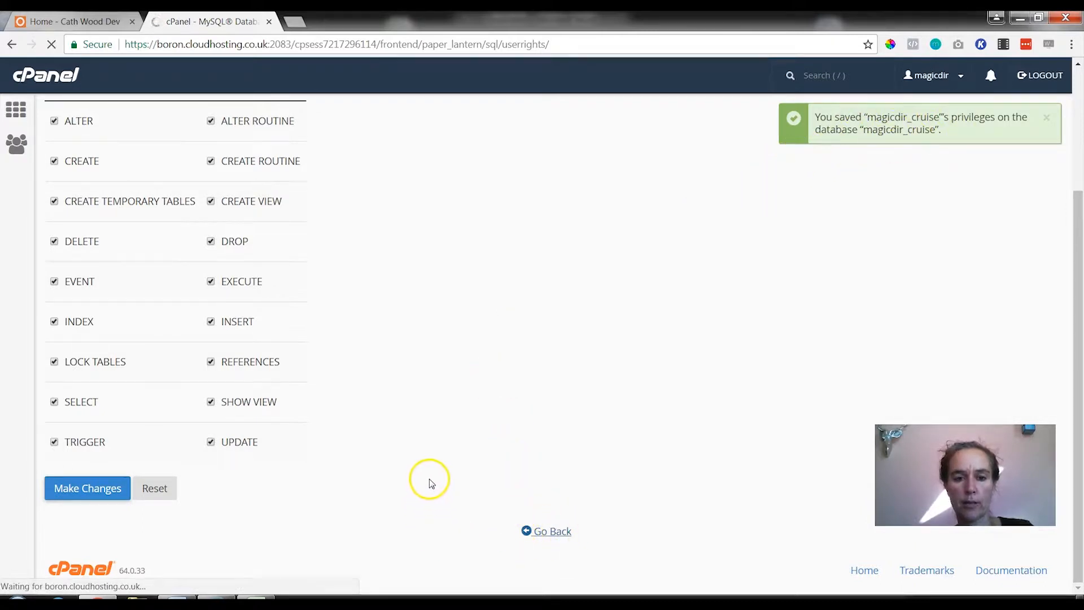
pyautogui.scroll(-5, 359, 462)
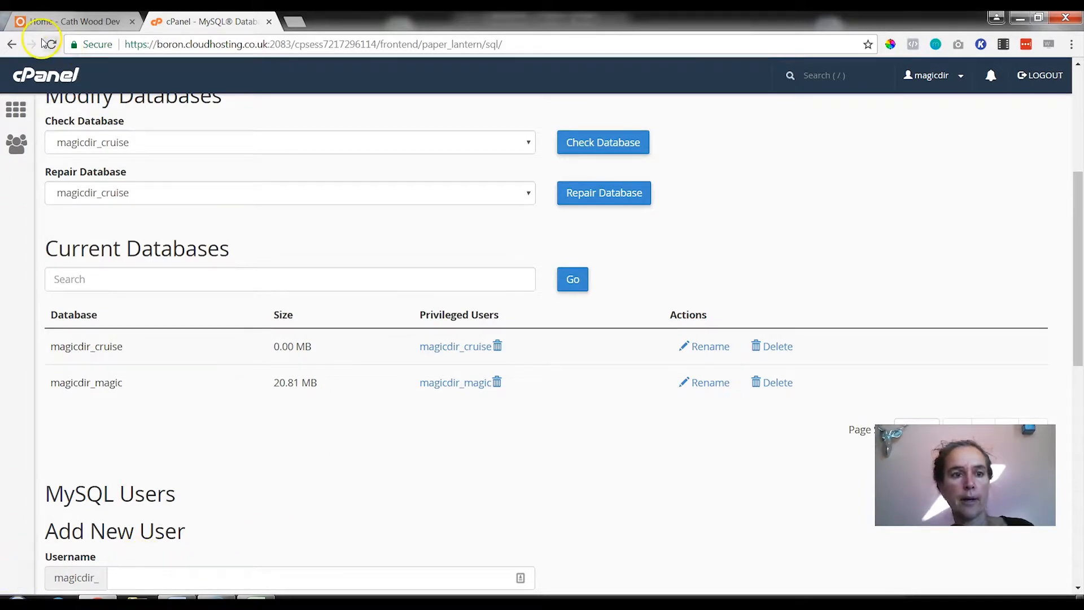
# Switch to the WordPress site's home page and look over its content and its Design Ideas and Instructors navigation entries
pyautogui.click(58, 22)
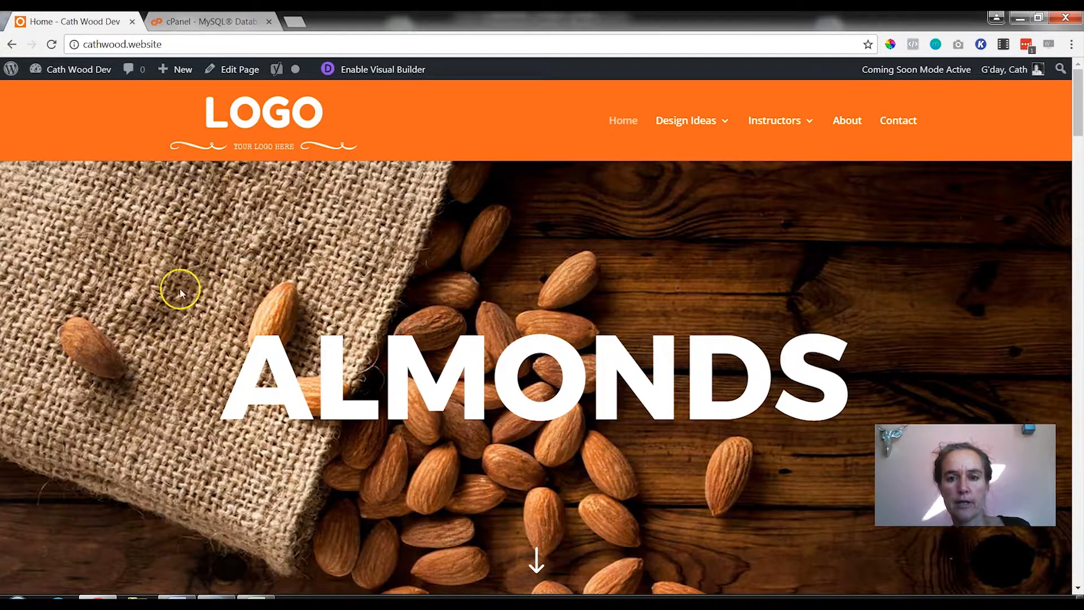
pyautogui.scroll(-6, 147, 297)
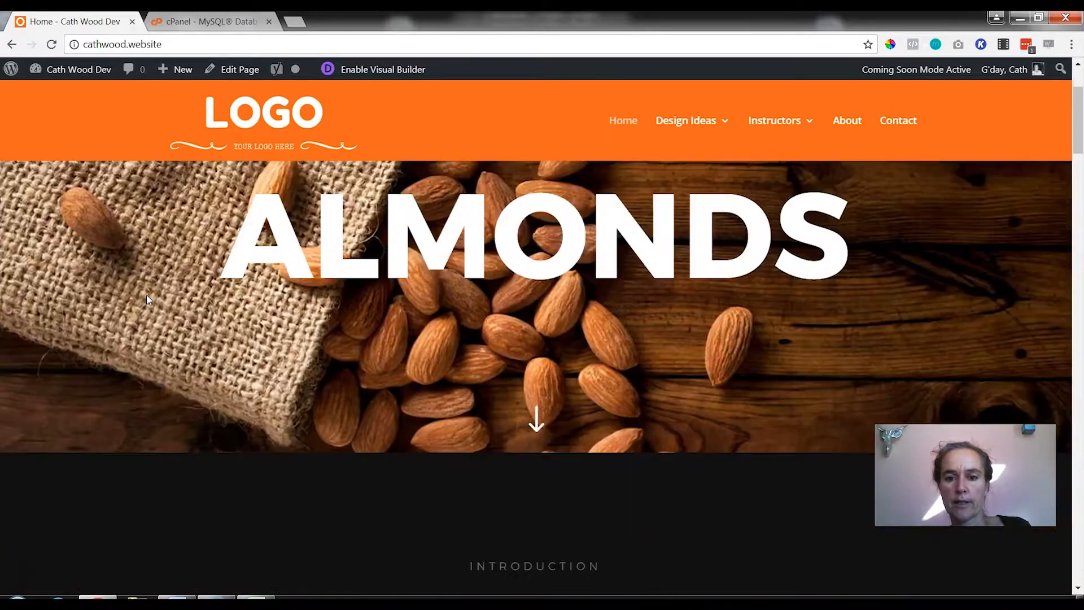
pyautogui.scroll(-10, 147, 299)
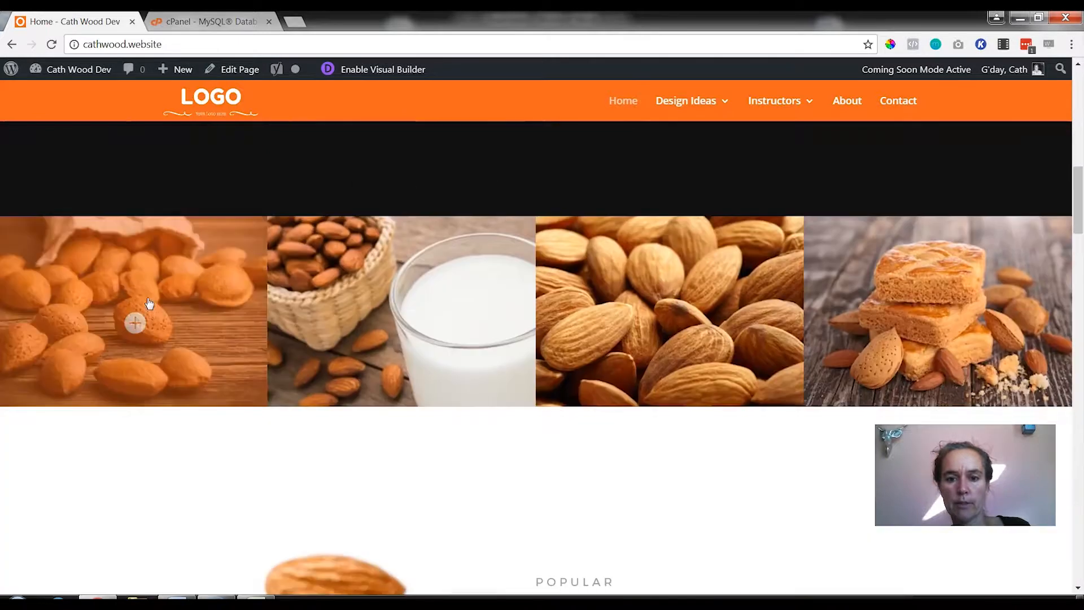
pyautogui.scroll(-6, 158, 314)
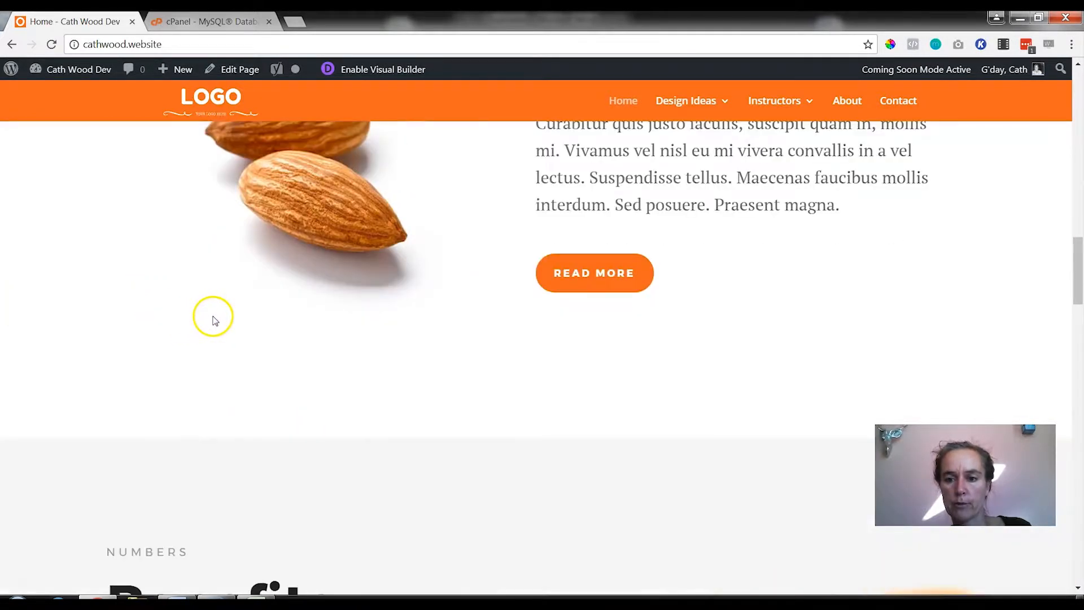
pyautogui.scroll(10, 213, 317)
pyautogui.scroll(8, 204, 316)
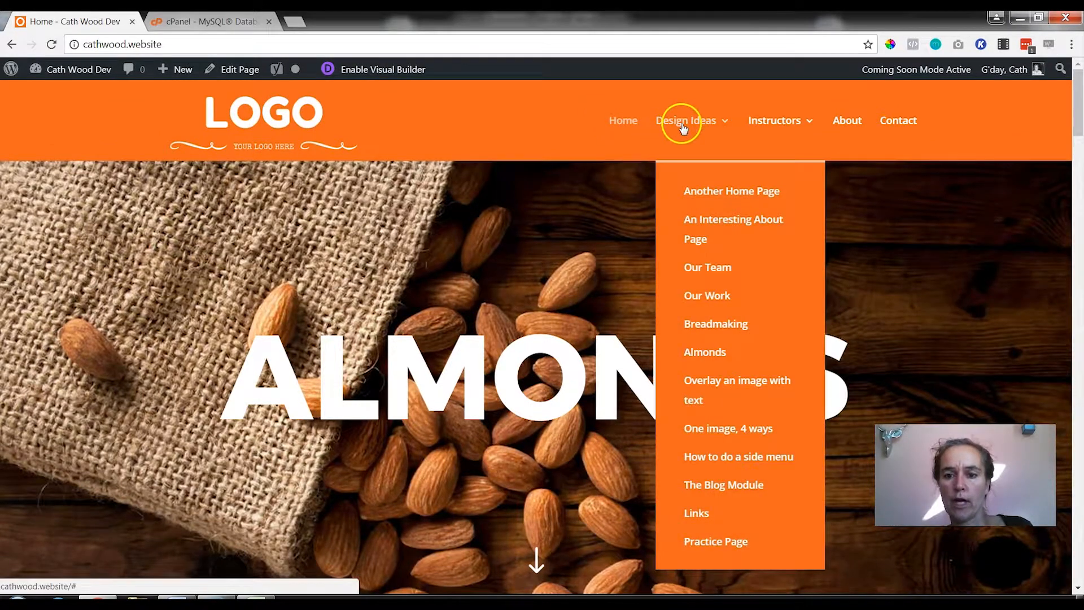
pyautogui.moveTo(772, 125)
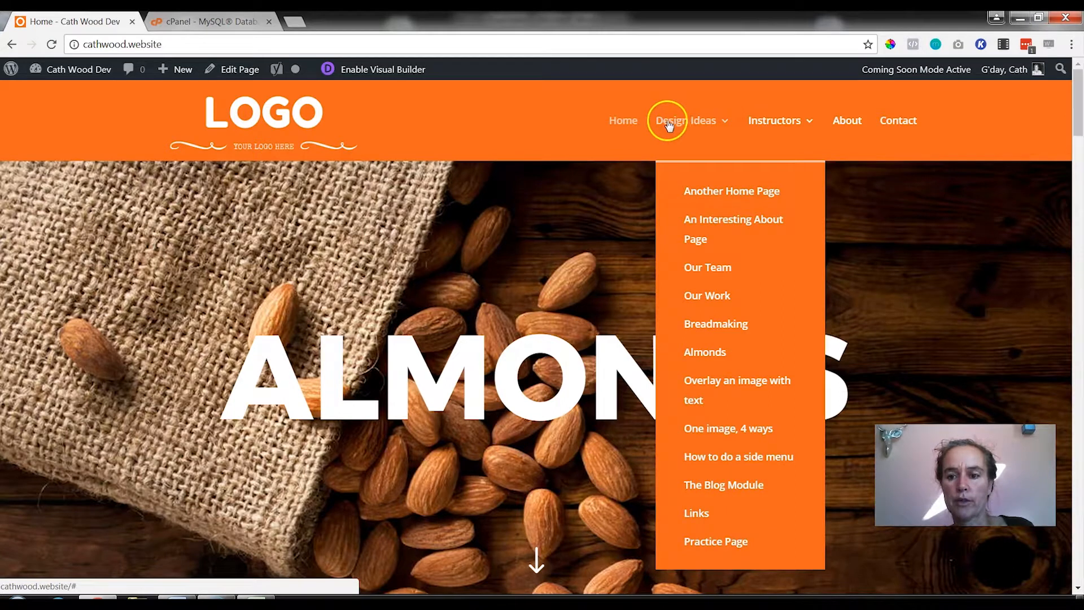
pyautogui.moveTo(668, 138)
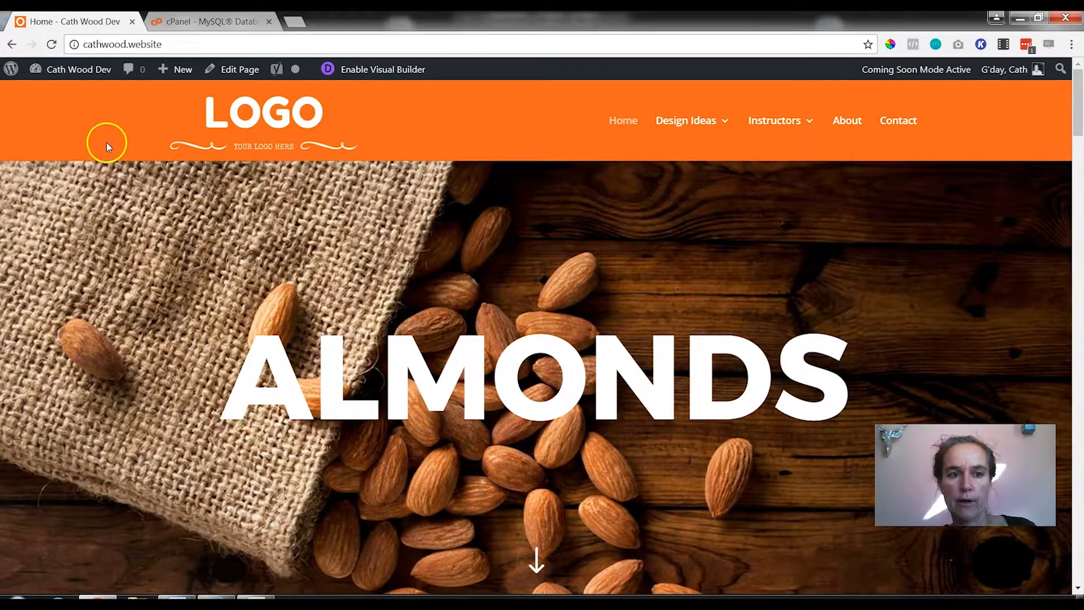
# Open the site's WordPress dashboard and go to the Duplicator packages list
pyautogui.moveTo(88, 72)
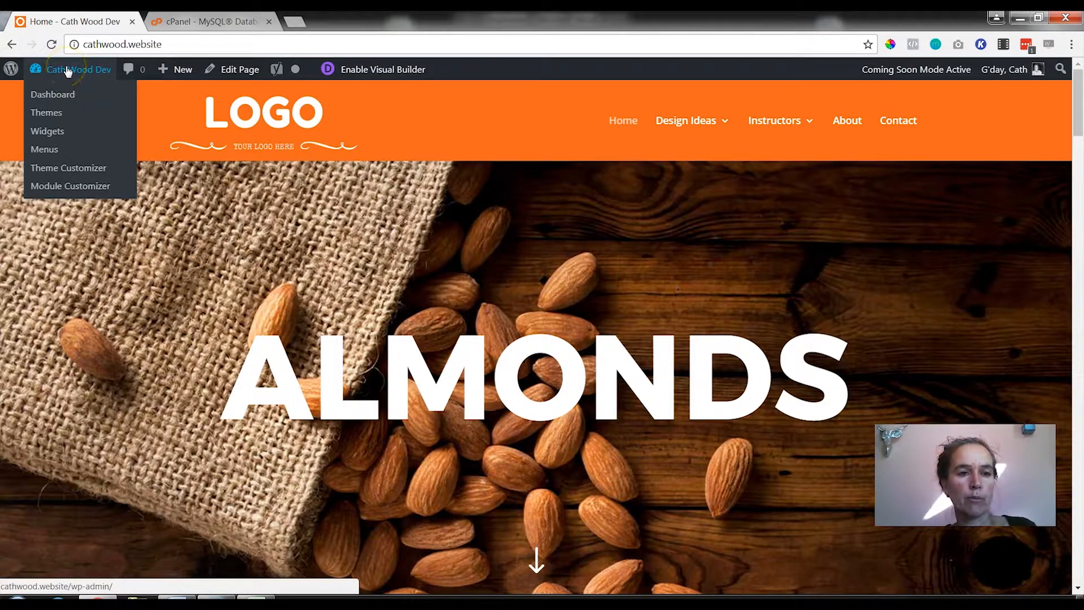
pyautogui.click(64, 98)
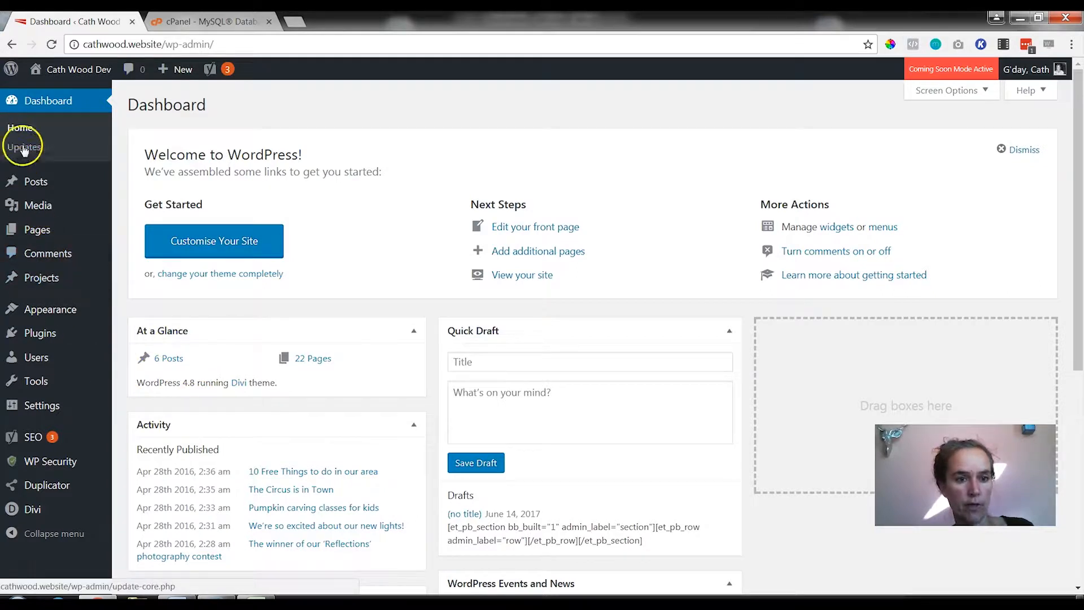
pyautogui.moveTo(59, 331)
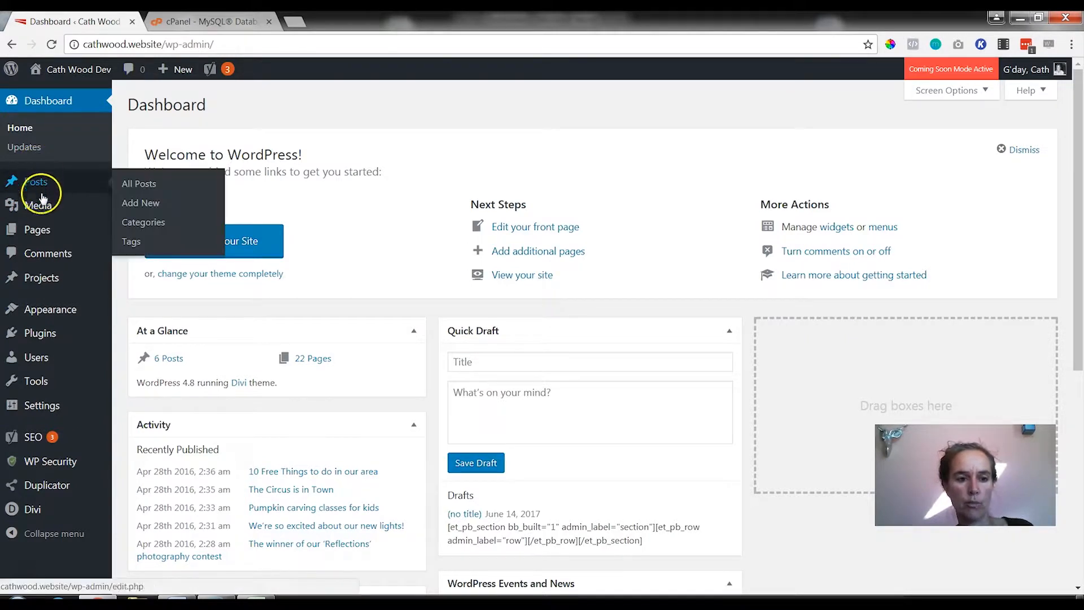
pyautogui.click(47, 492)
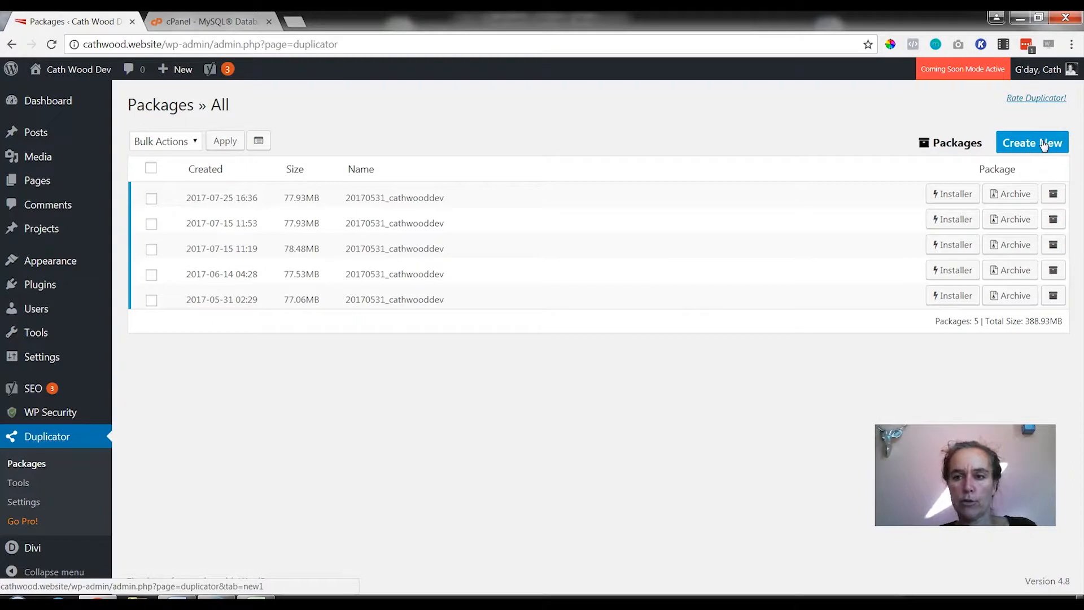
# Build a new Duplicator package with the default name and settings, and download its installer and archive files
pyautogui.click(1042, 143)
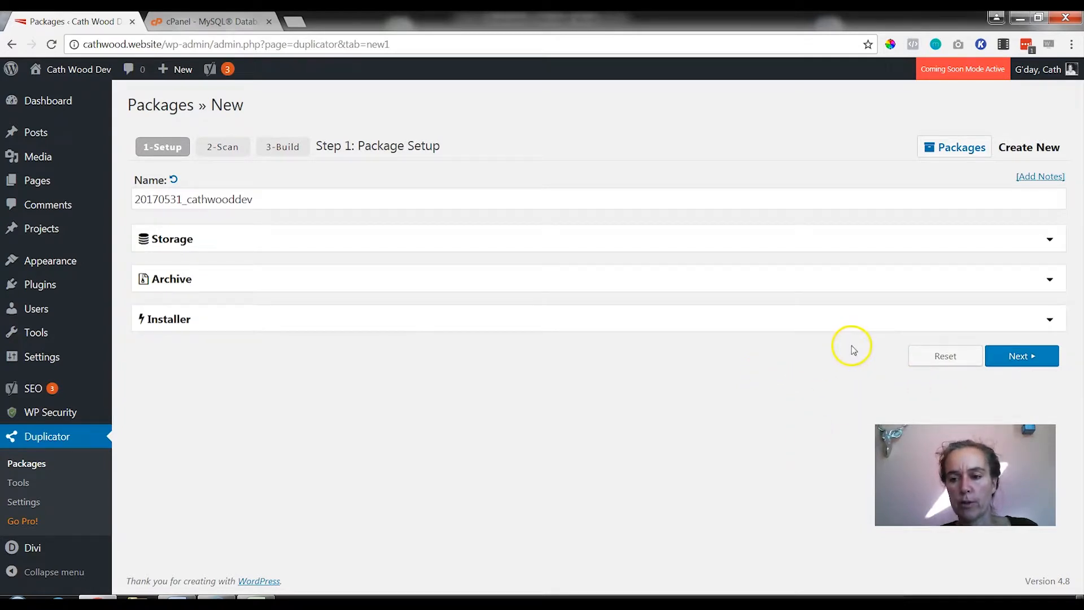
pyautogui.click(1018, 358)
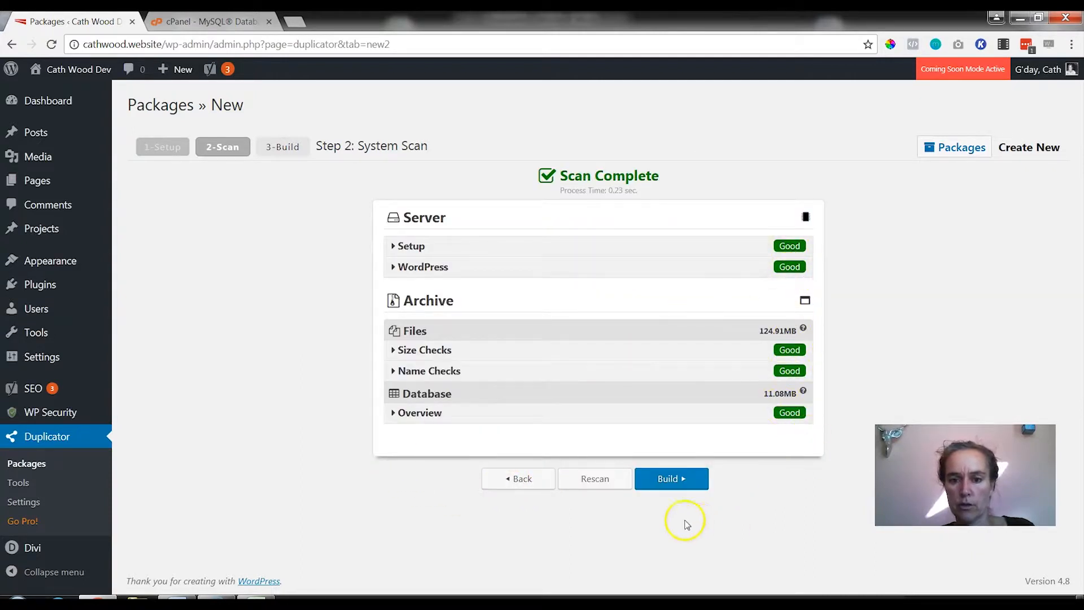
pyautogui.click(671, 480)
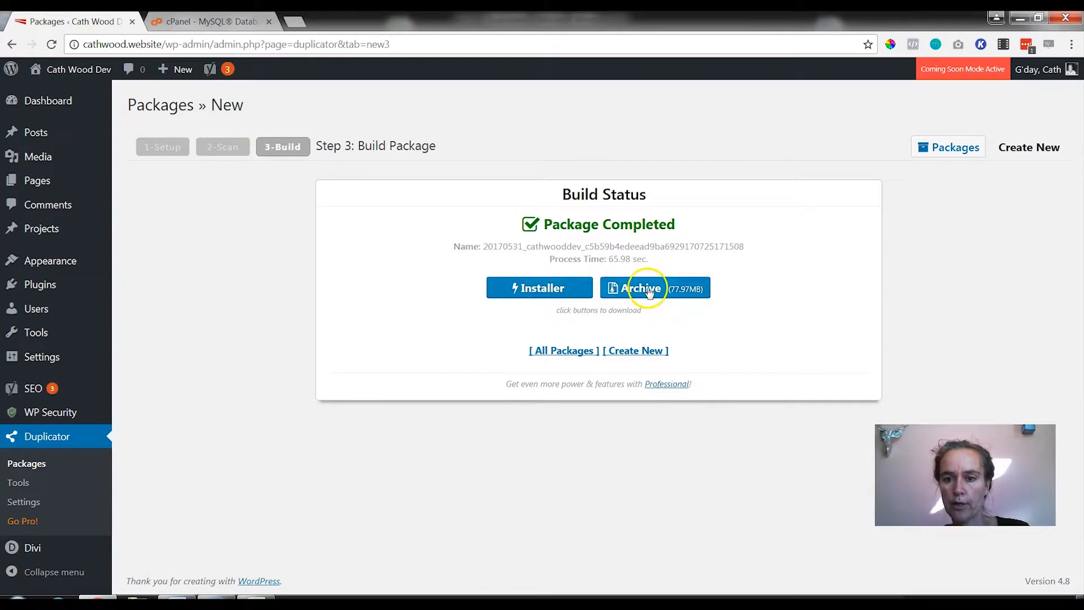
pyautogui.click(541, 289)
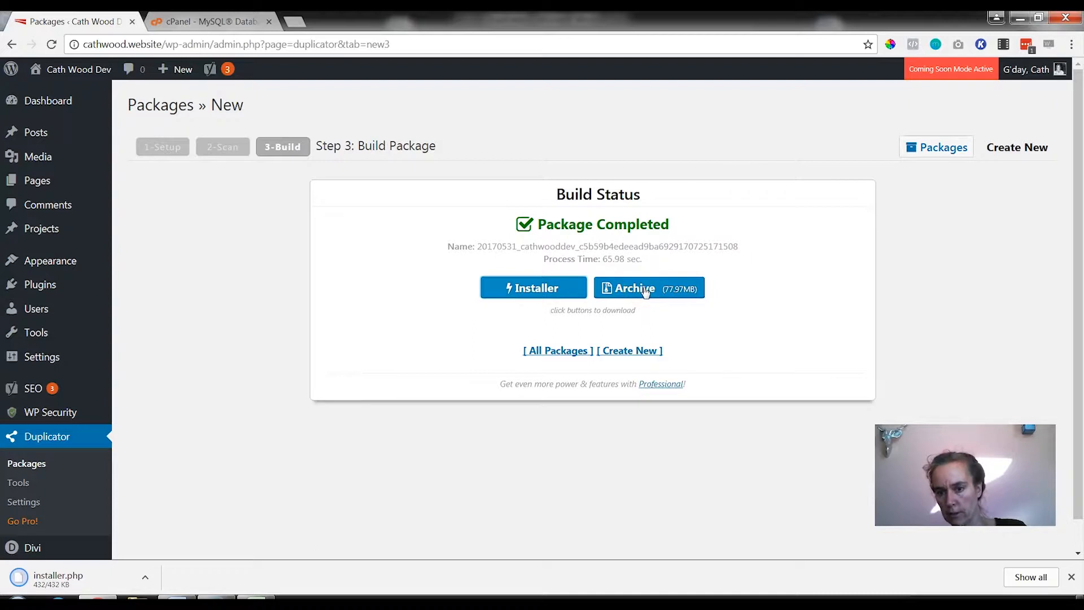
pyautogui.click(645, 290)
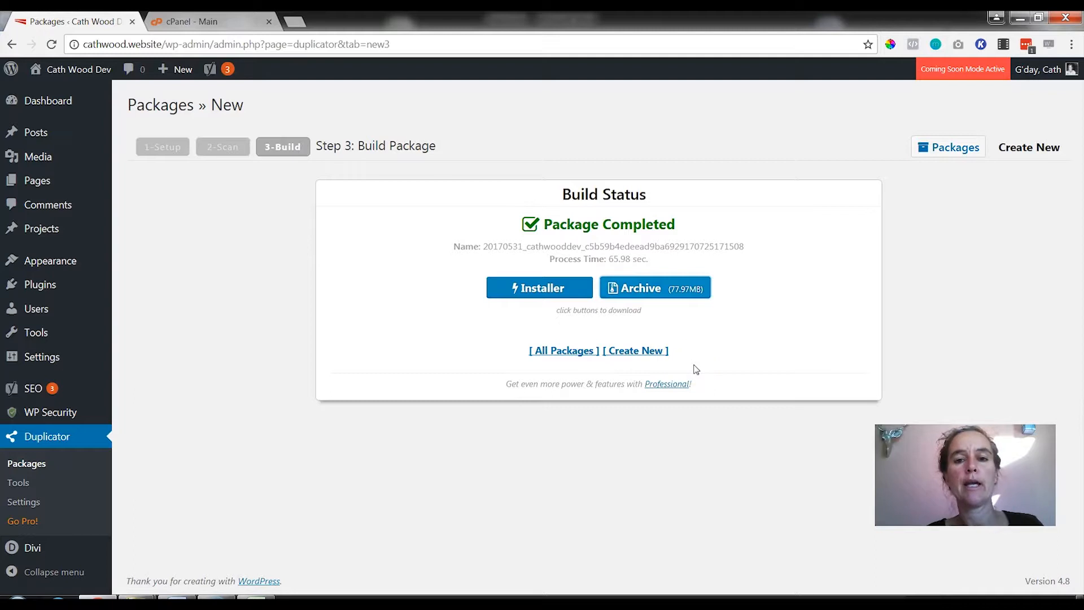
# Switch to cPanel, open File Manager and go to the publicsubs_devsitecruise folder
pyautogui.click(192, 21)
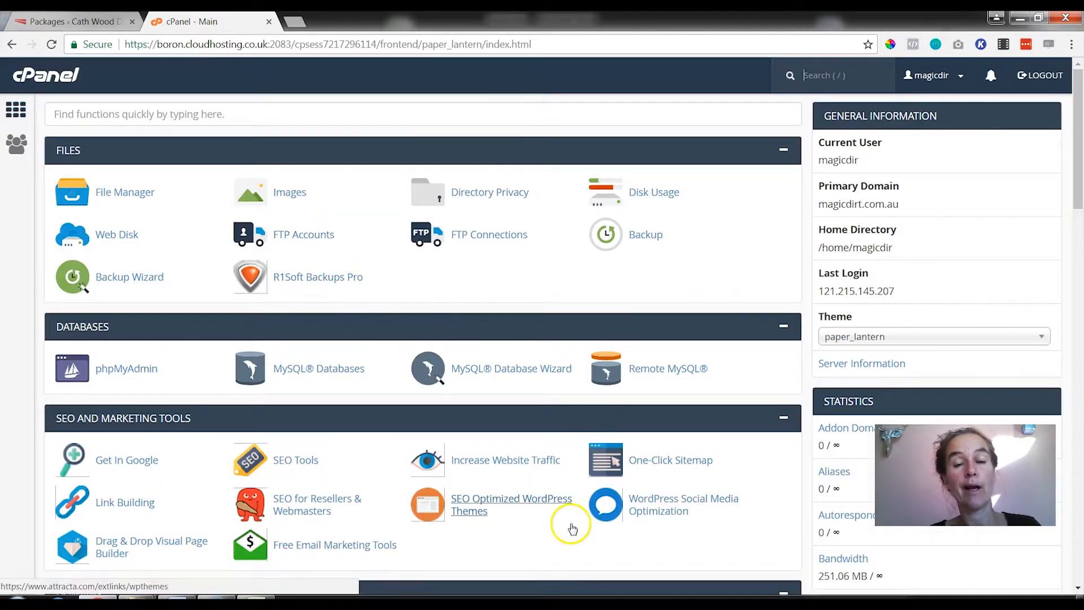
pyautogui.press('/')
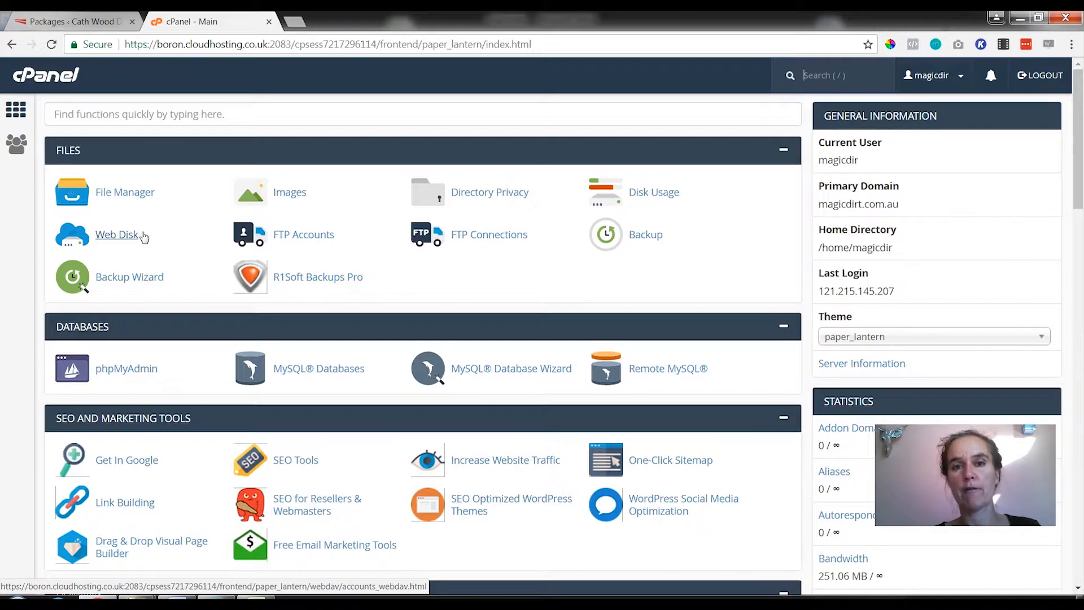
pyautogui.click(117, 195)
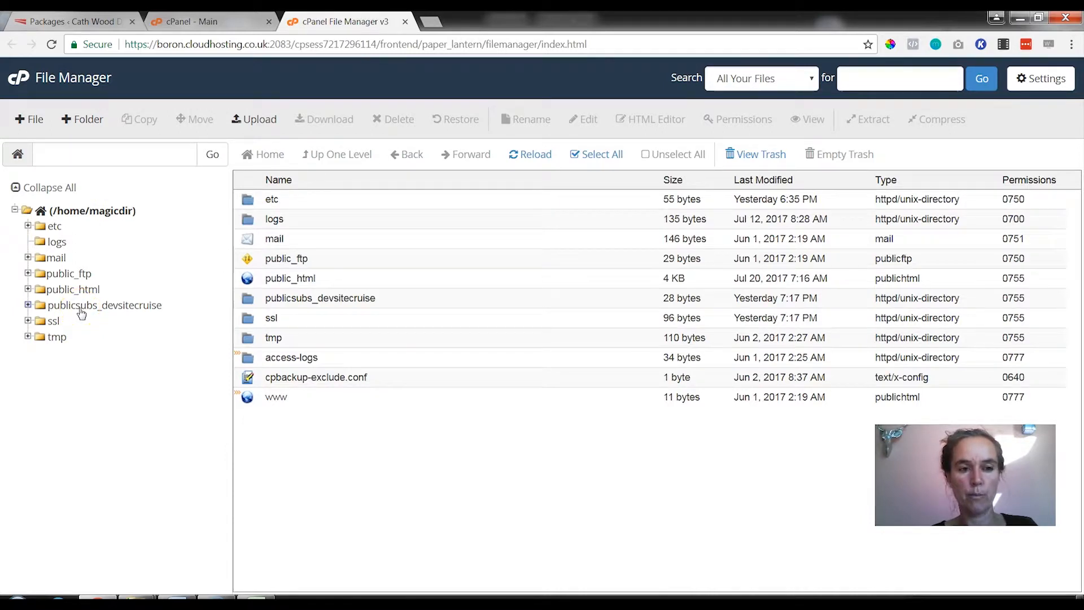
pyautogui.click(81, 308)
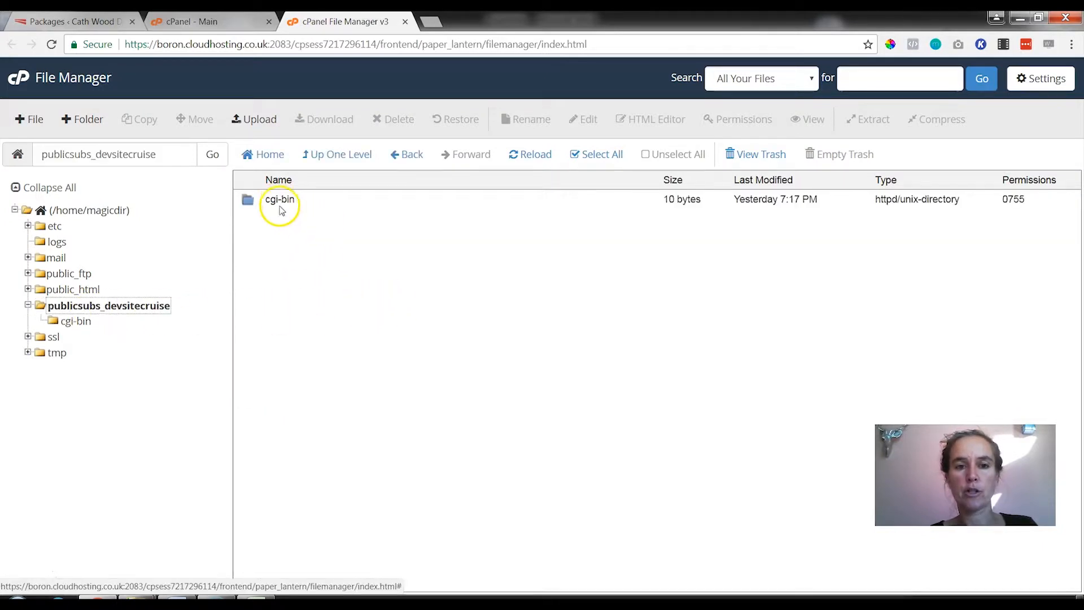
# Compress the cgi-bin folder into the Zip archive /publicsubs_devsitecruise/cgi-bin.zip and dismiss the compression results
pyautogui.click(280, 200)
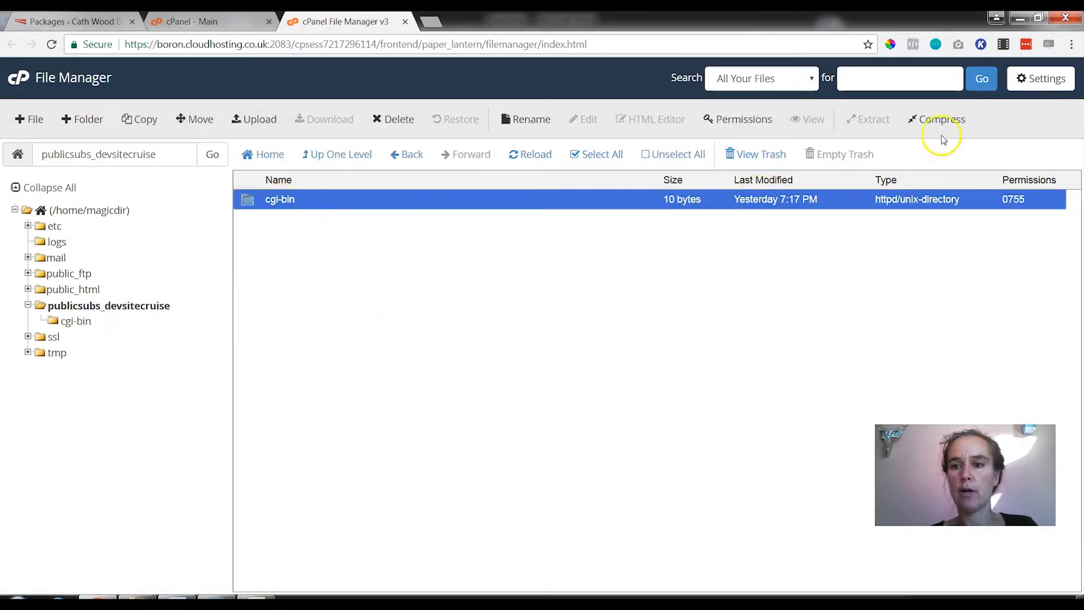
pyautogui.click(937, 119)
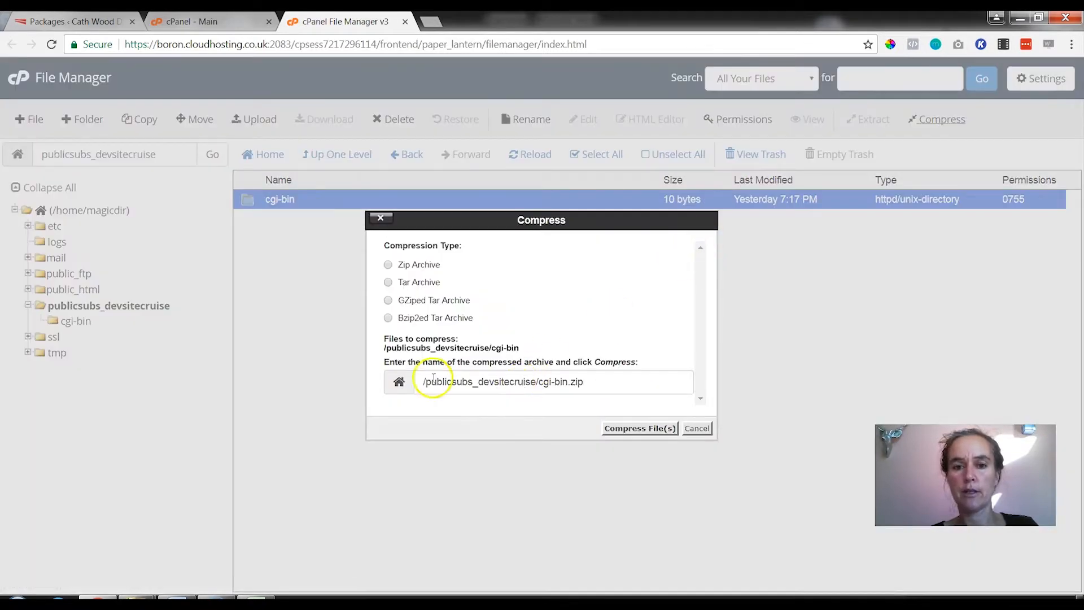
pyautogui.click(392, 267)
pyautogui.click(615, 433)
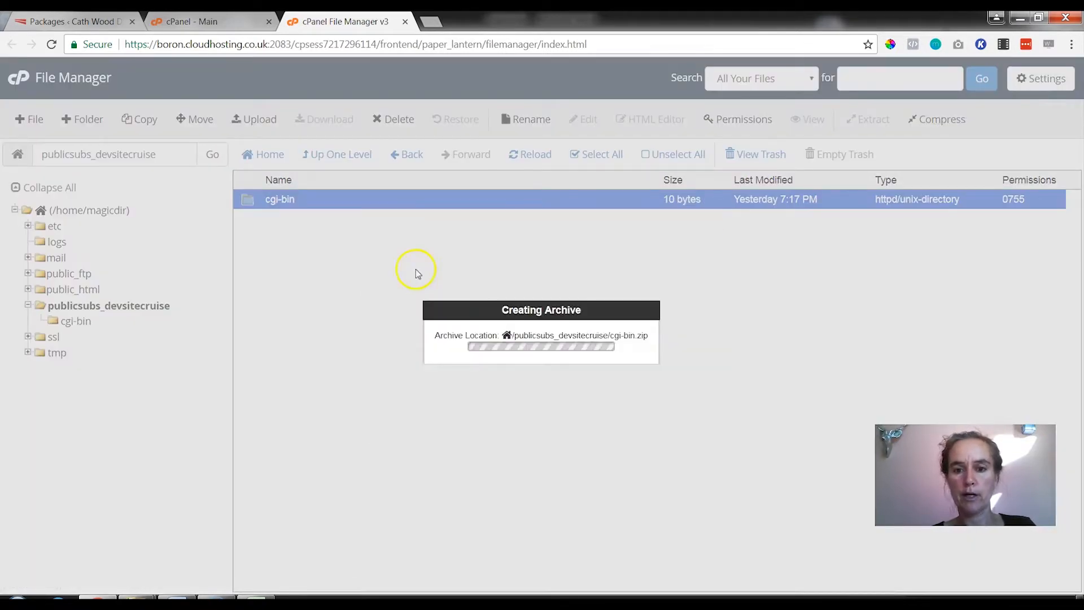
pyautogui.click(769, 470)
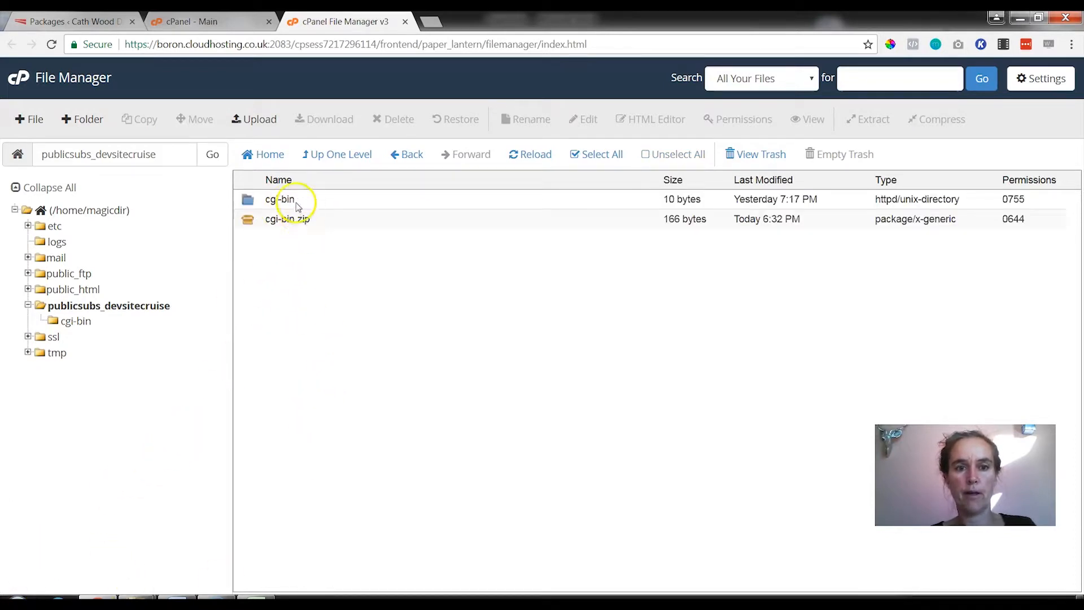
# Move the original cgi-bin folder to the trash, keeping the zipped copy
pyautogui.click(287, 202)
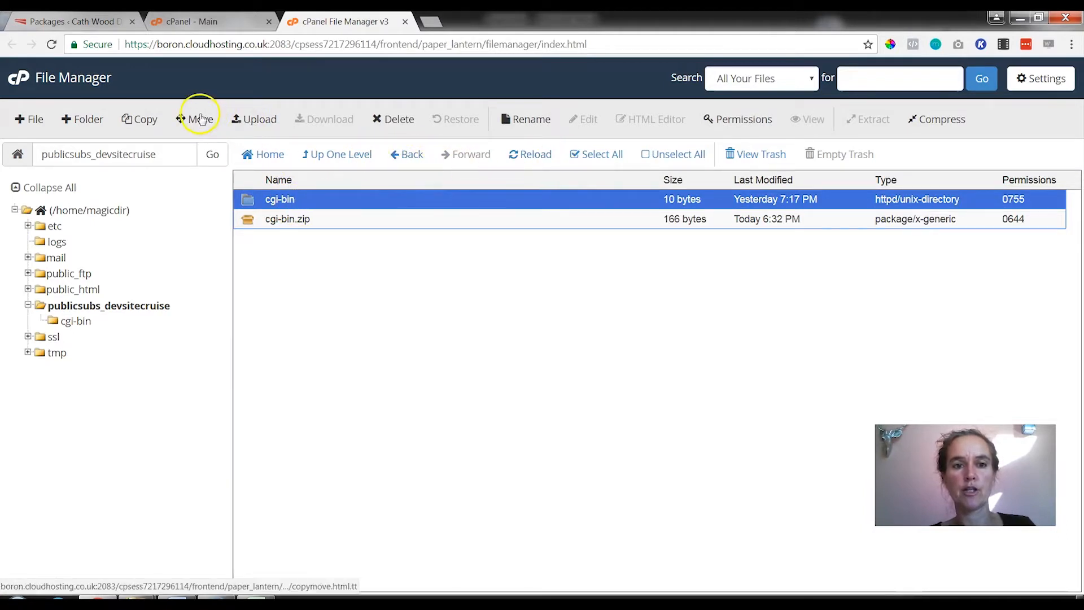
pyautogui.click(390, 121)
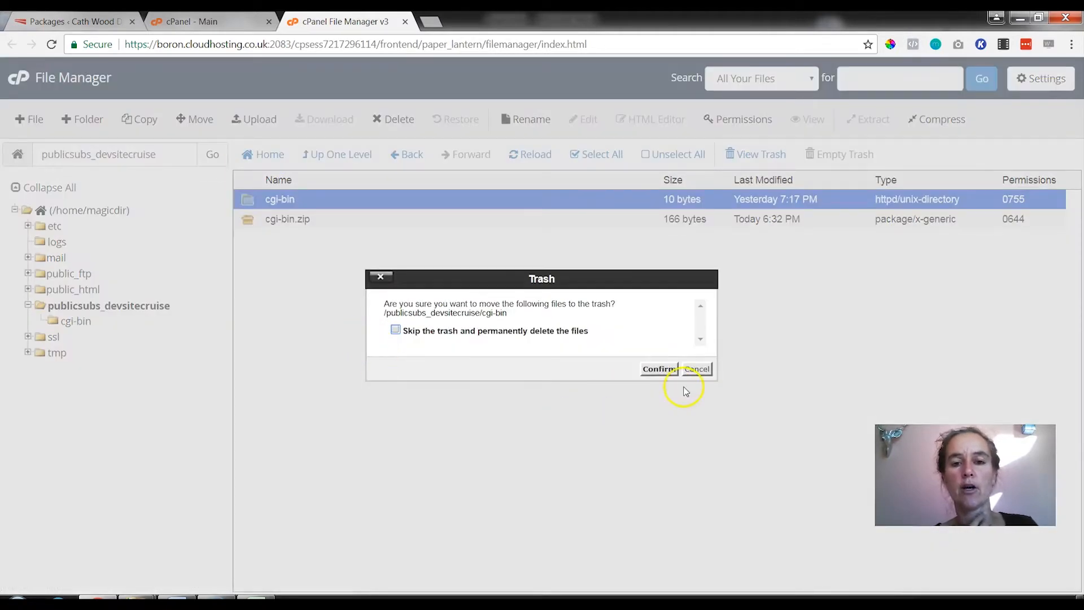
pyautogui.click(657, 371)
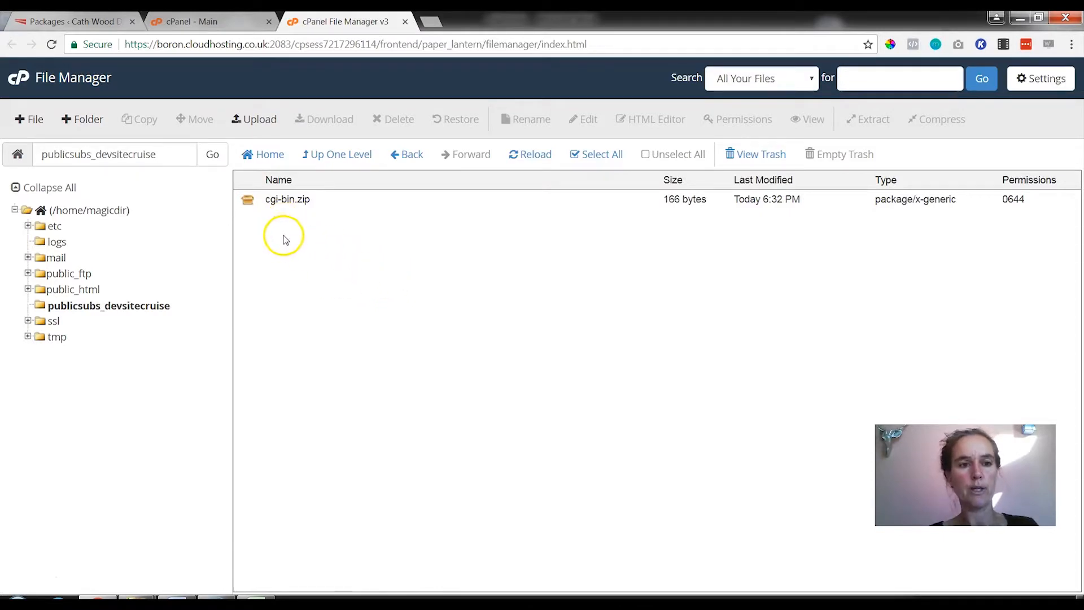
# Upload installer.php from the folder YO - THE FILES YOU WANT ARE HERE to publicsubs_devsitecruise and return to the file manager
pyautogui.click(252, 120)
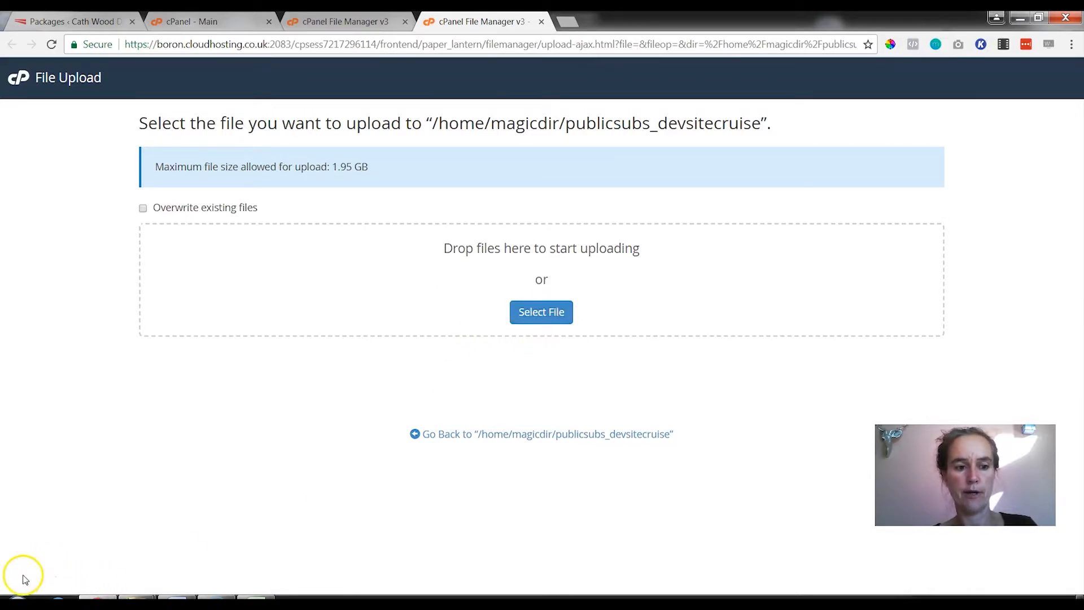
pyautogui.click(542, 318)
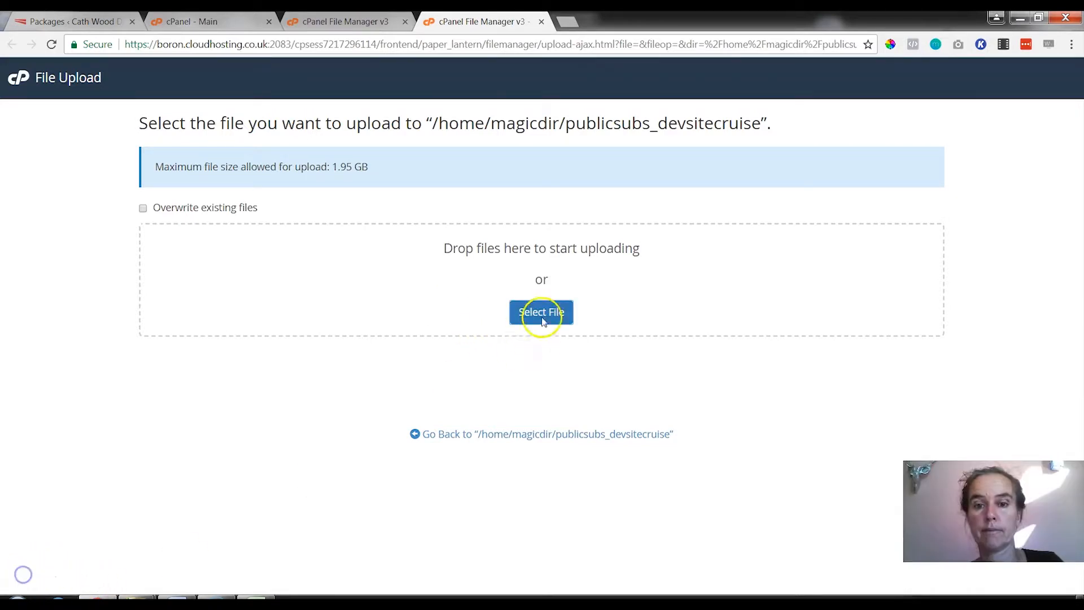
pyautogui.click(549, 310)
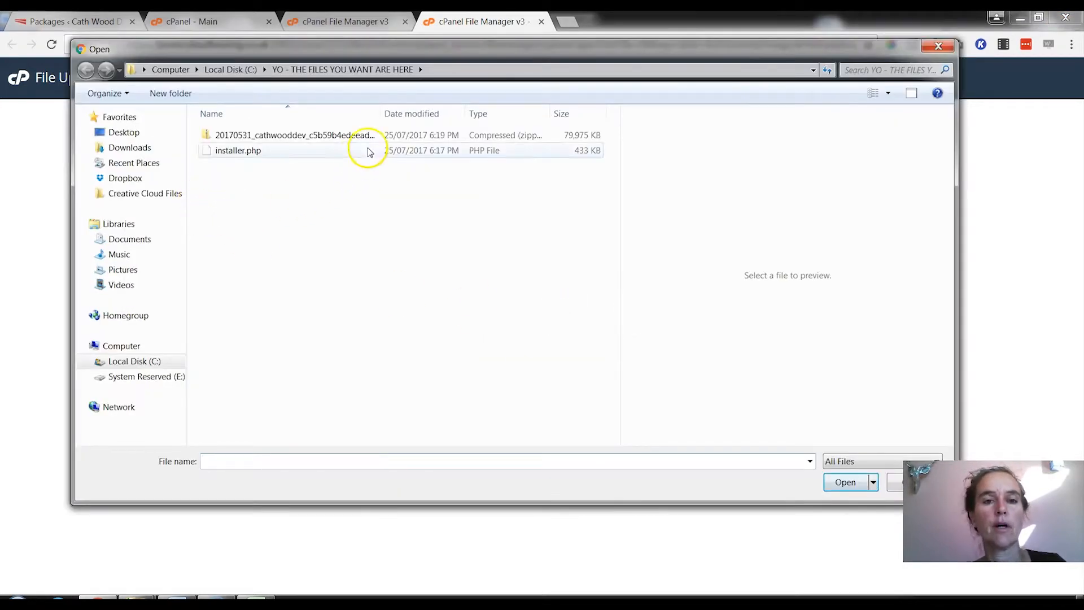
pyautogui.click(242, 151)
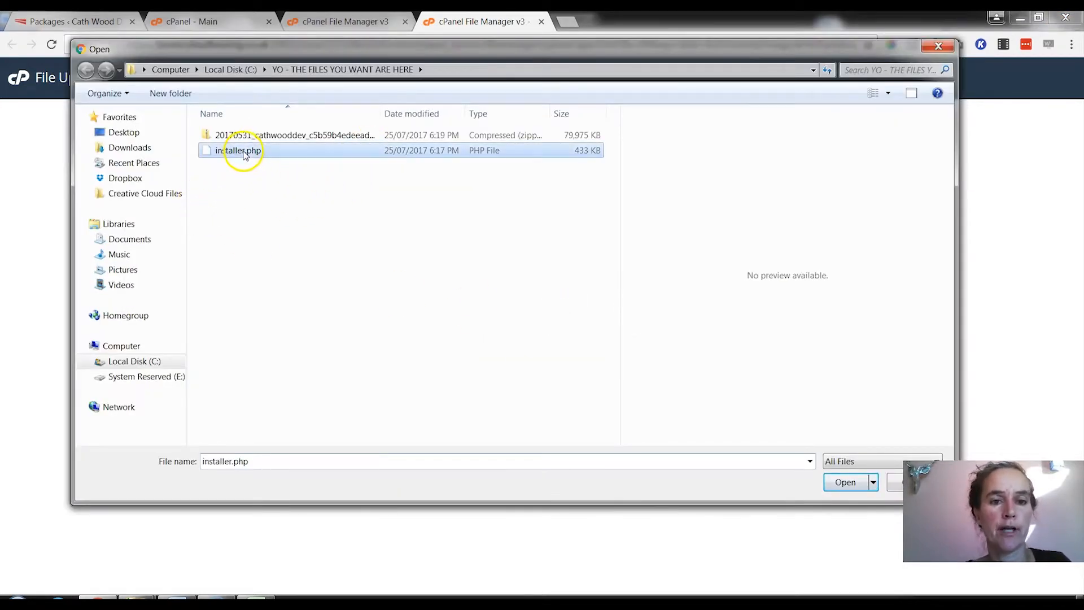
pyautogui.click(844, 483)
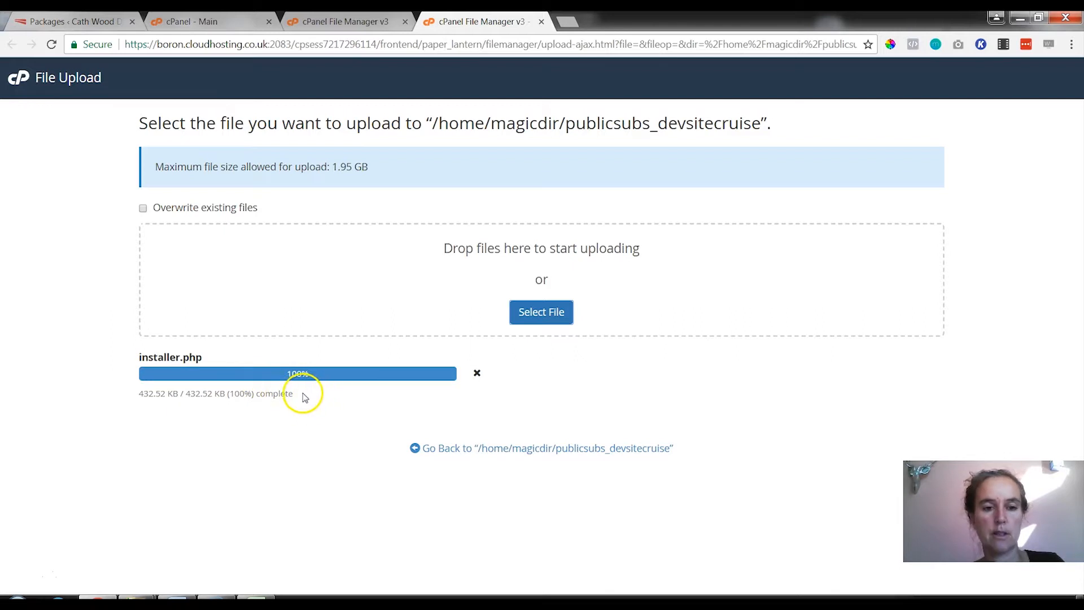
pyautogui.click(333, 21)
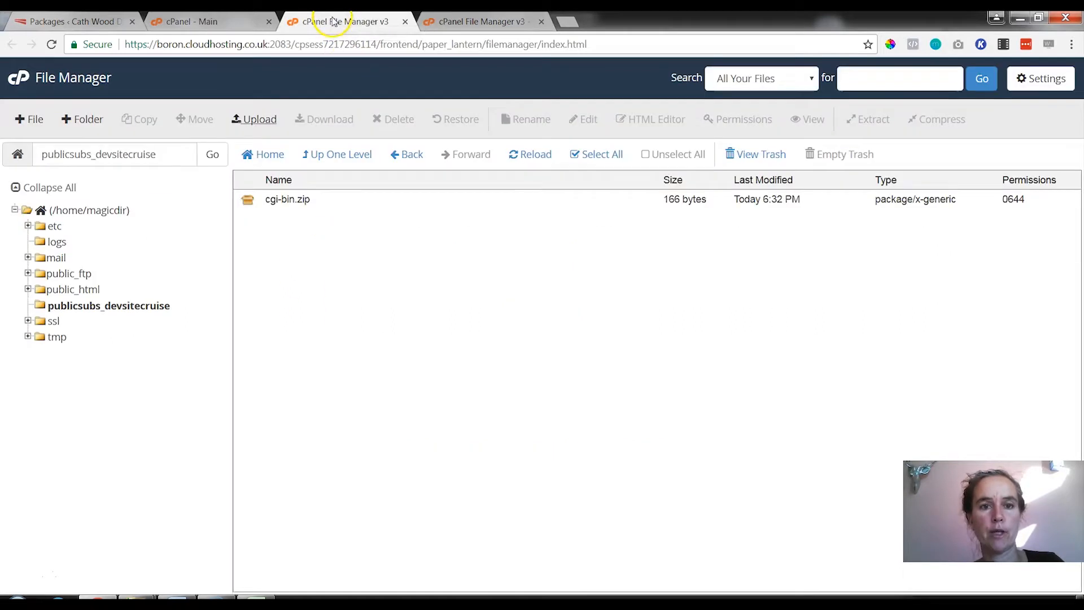
# Upload the 20170531 Duplicator archive zip to publicsubs_devsitecruise and reload the folder's file list
pyautogui.click(522, 159)
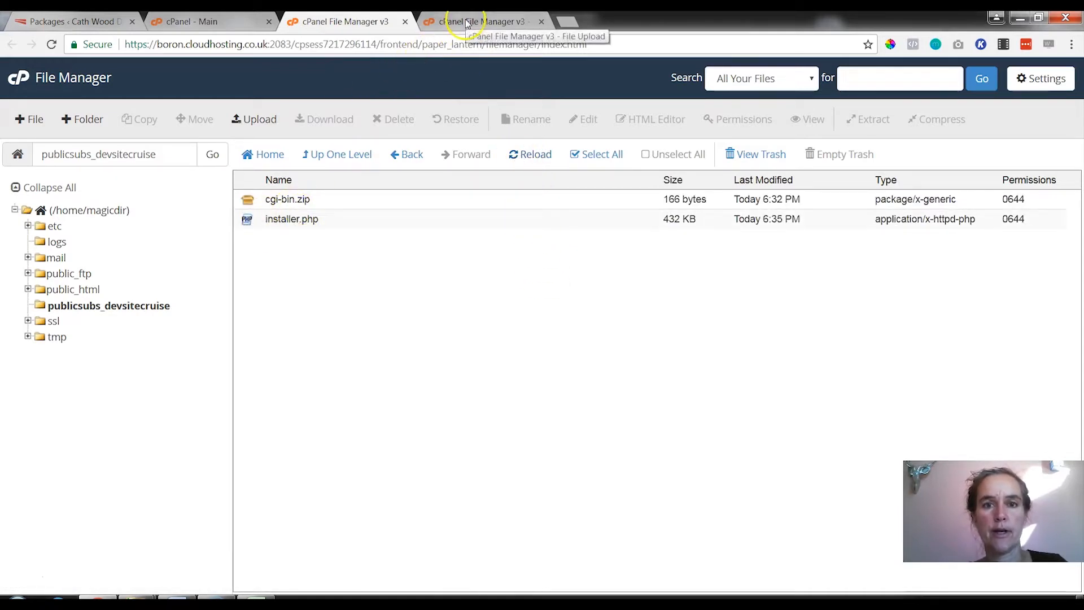
pyautogui.click(253, 120)
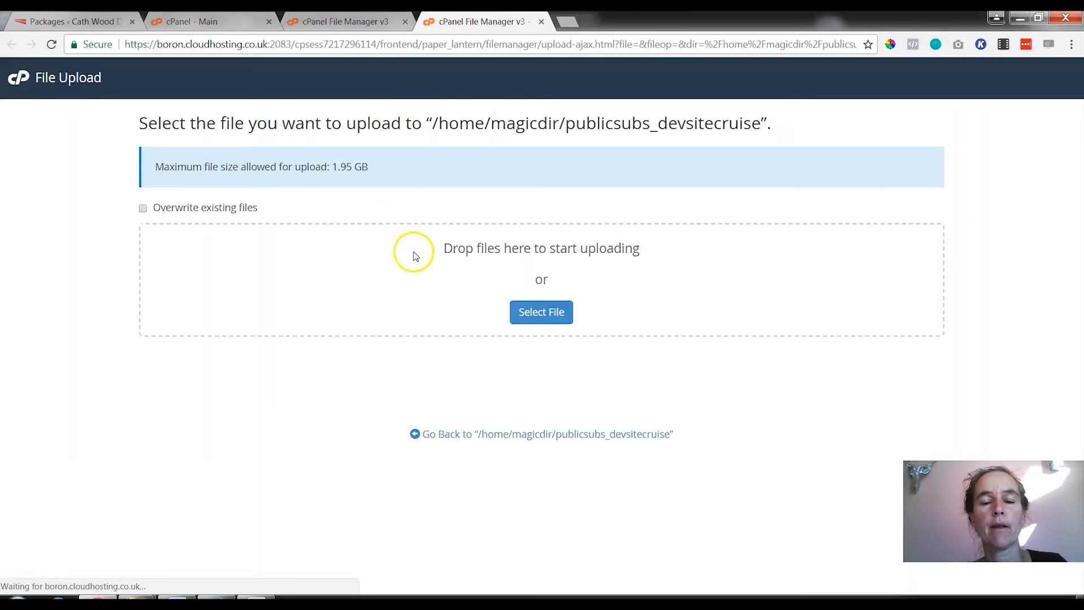
pyautogui.click(543, 320)
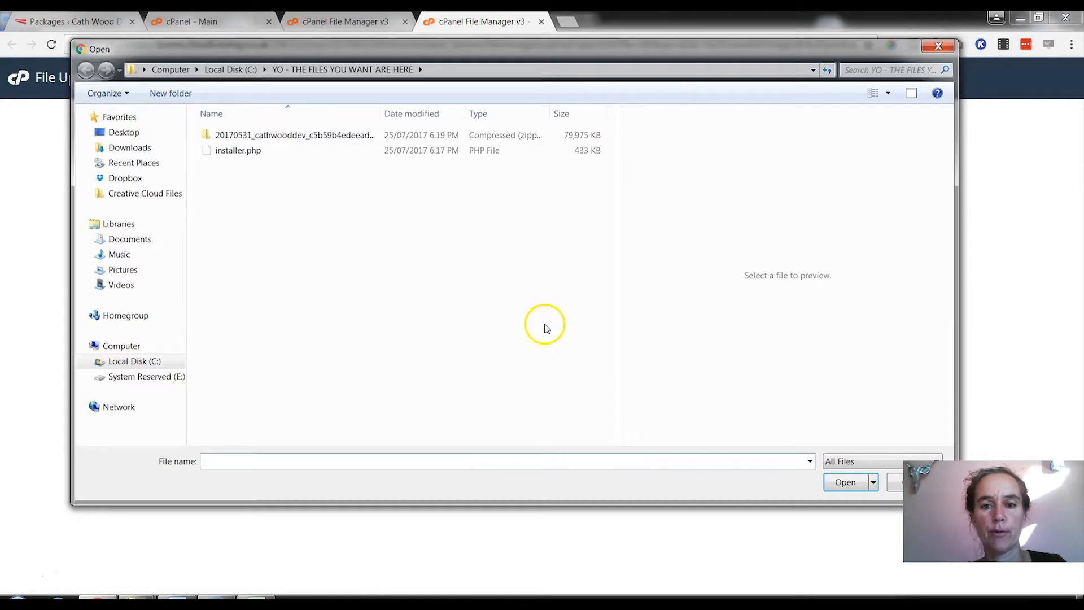
pyautogui.click(288, 140)
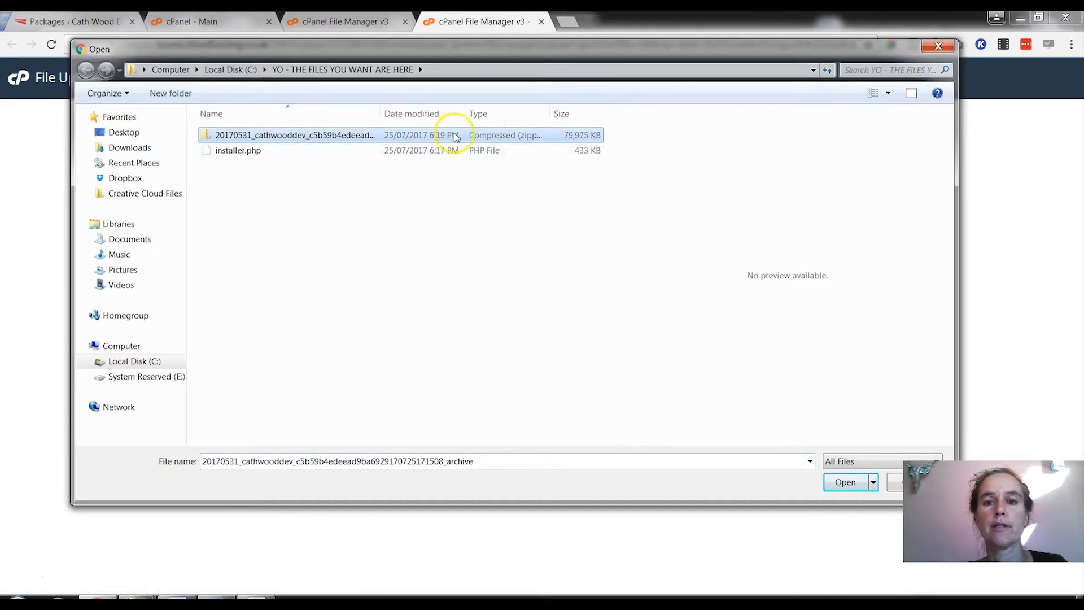
pyautogui.click(845, 483)
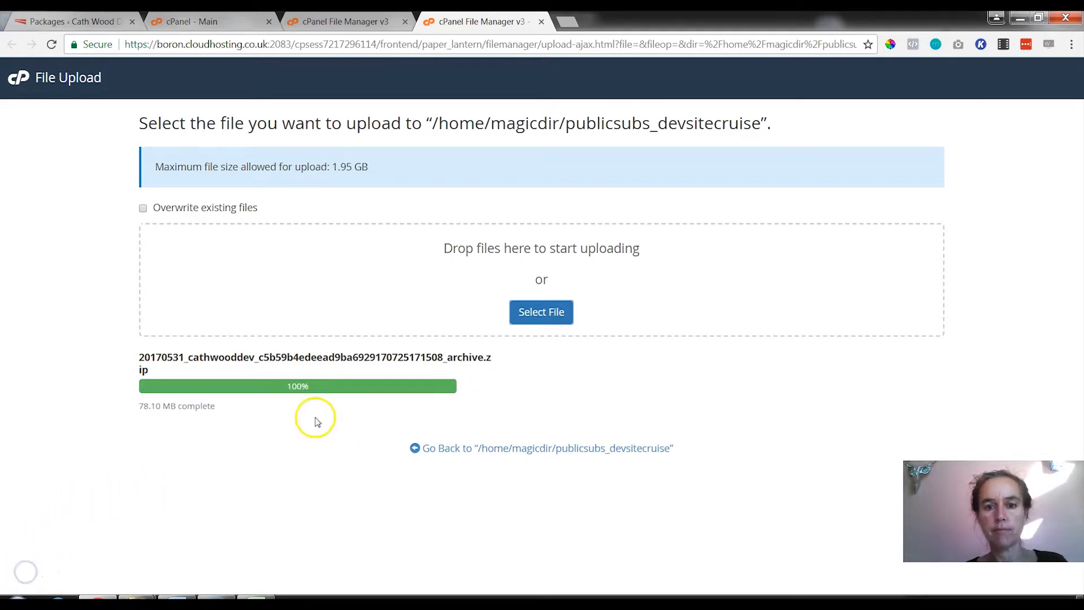
pyautogui.click(345, 23)
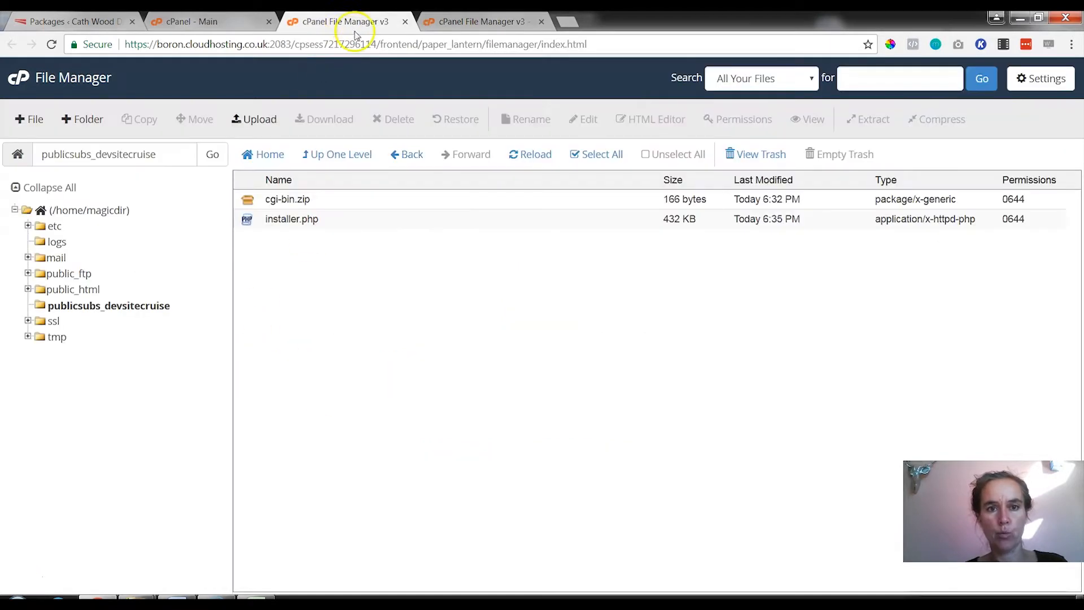
pyautogui.click(530, 158)
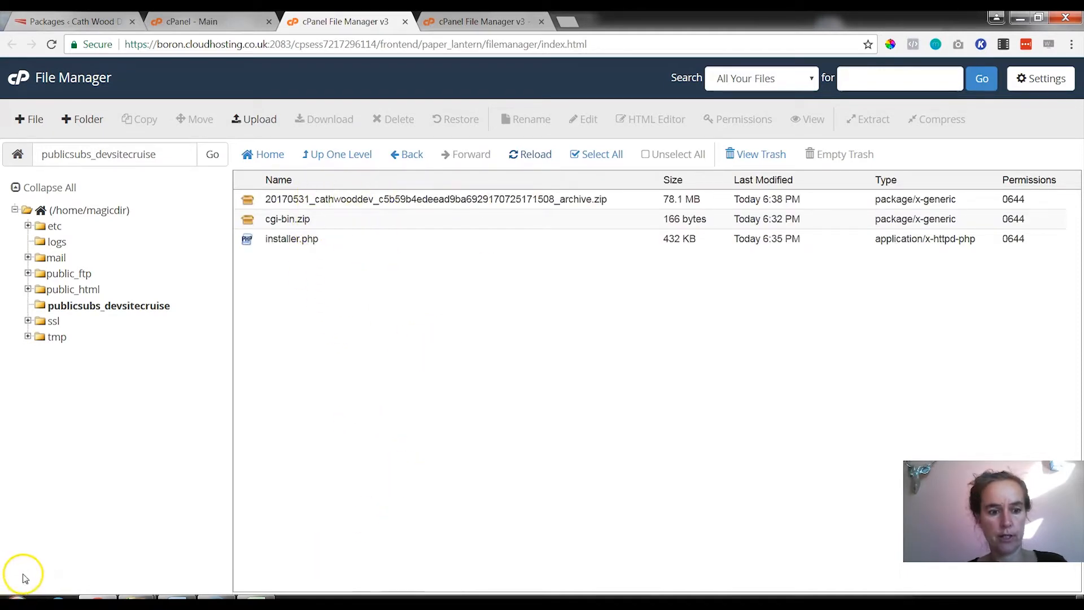
# Open devsitecruise.magicdirt.com.au/installer.php in a new browser tab to start the Duplicator installer
pyautogui.click(508, 21)
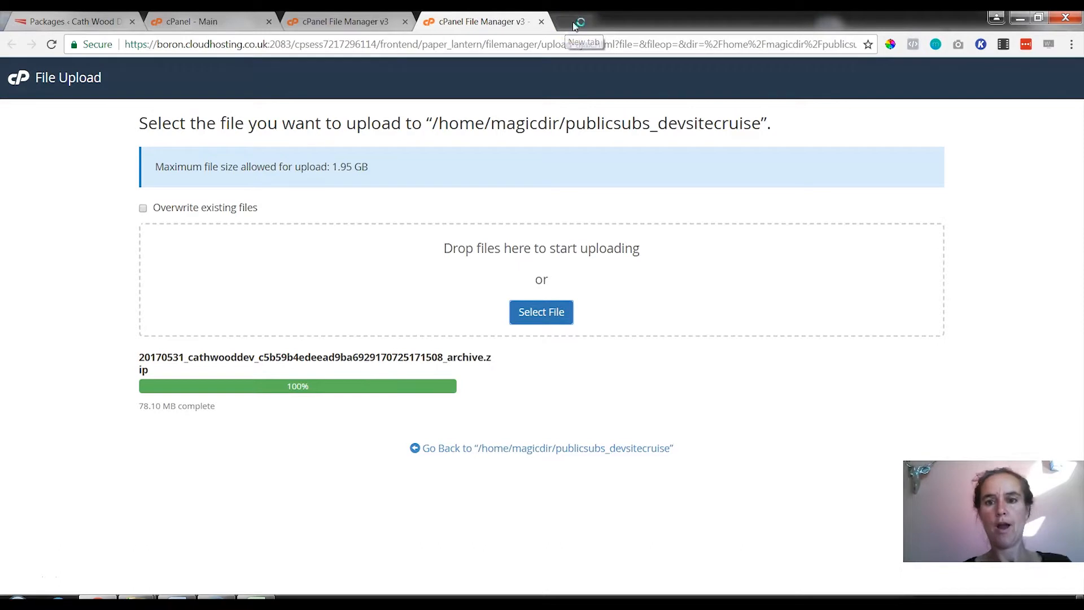
pyautogui.click(574, 23)
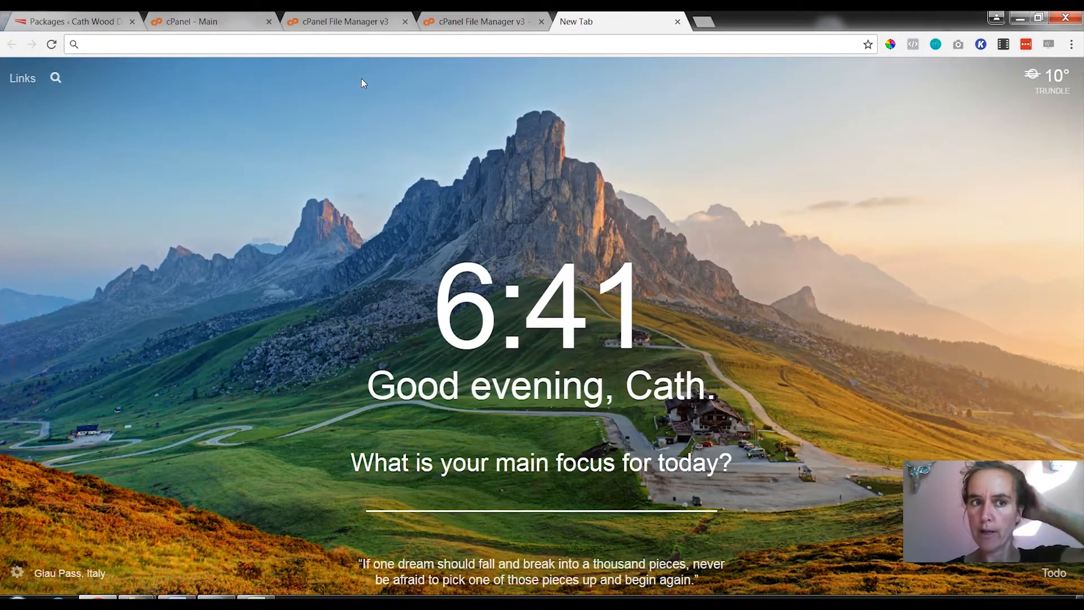
pyautogui.write('devsite')
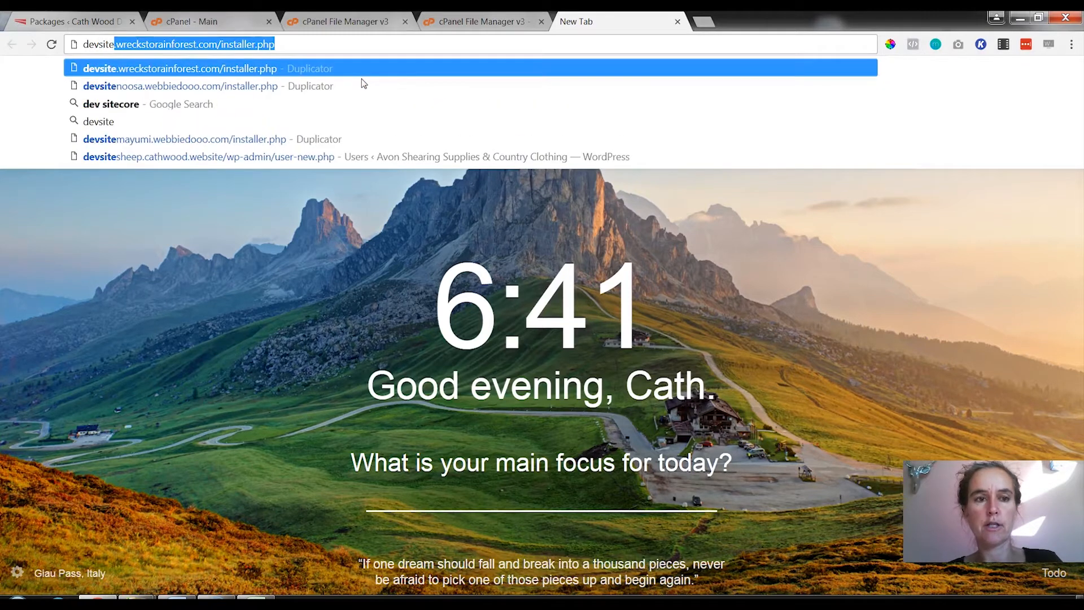
pyautogui.write('cruise')
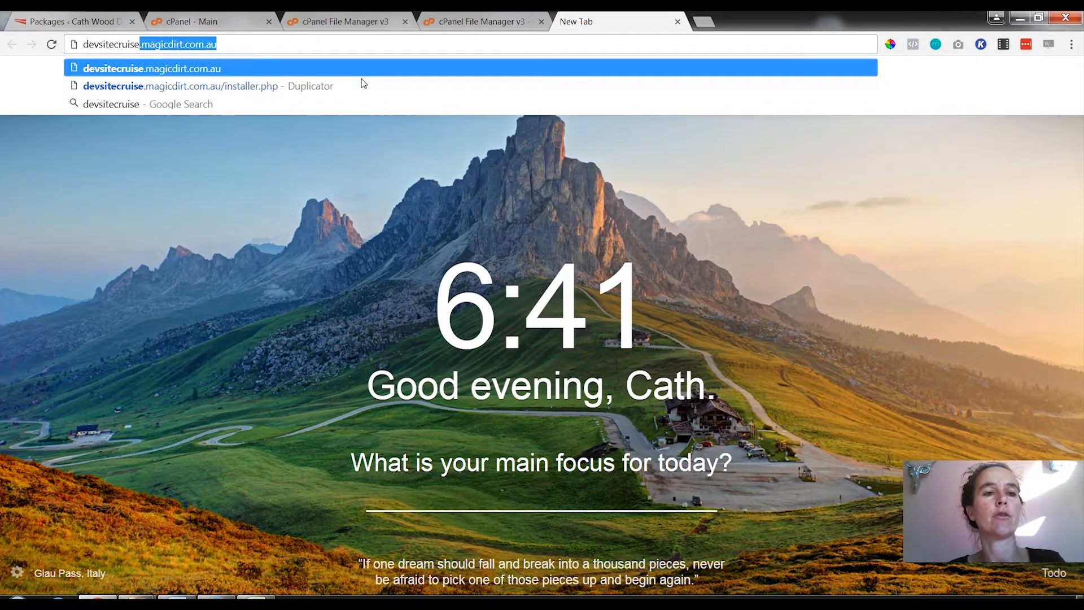
pyautogui.click(273, 51)
pyautogui.write('/ins')
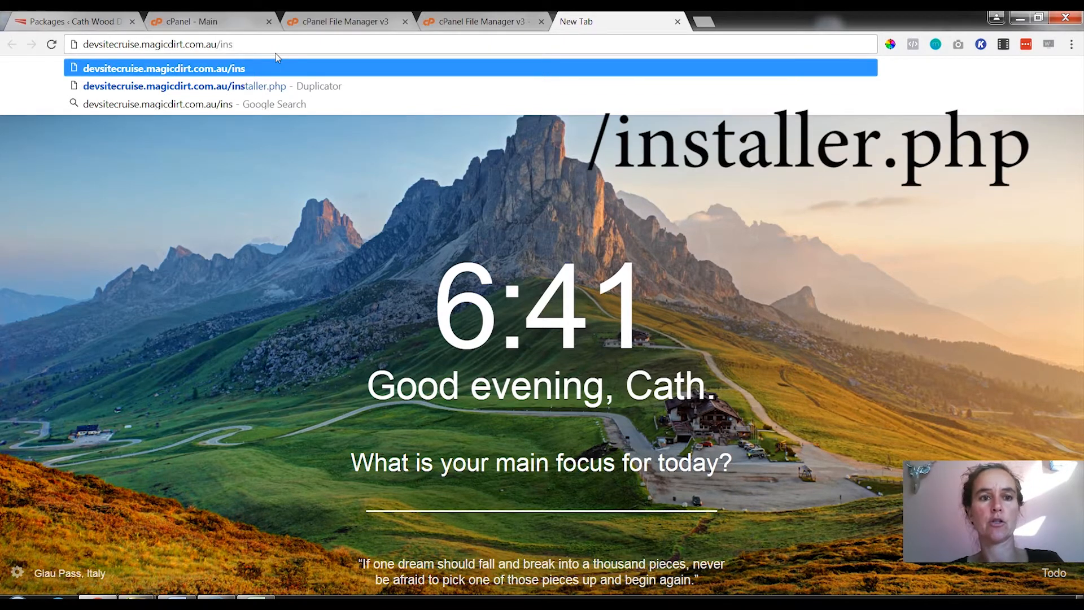
pyautogui.click(272, 87)
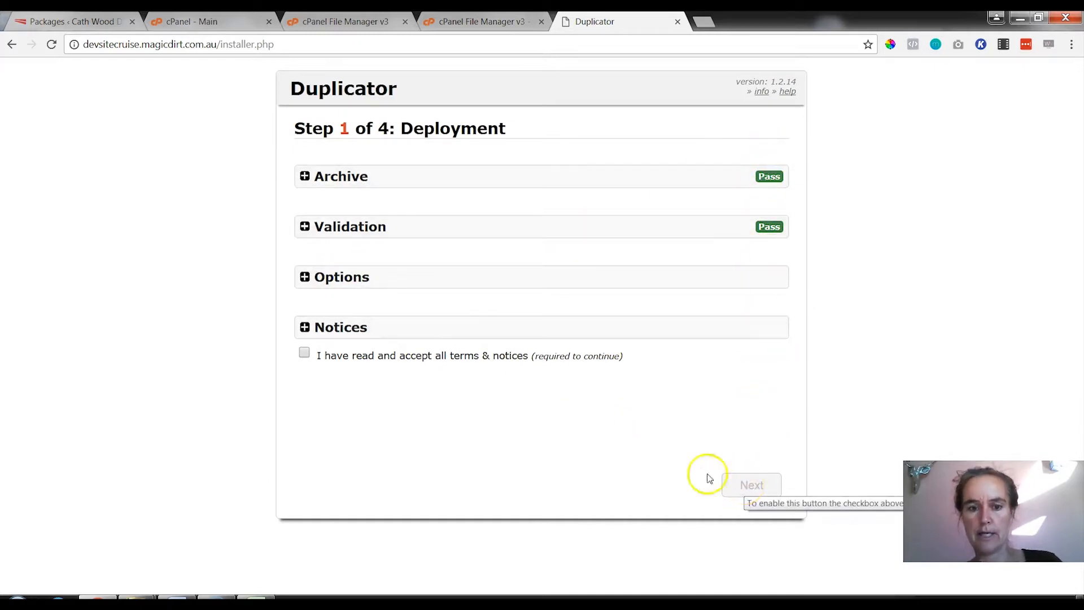
# Accept the installer's terms and notices and try to run the Deployment stage, retrying it once
pyautogui.click(304, 353)
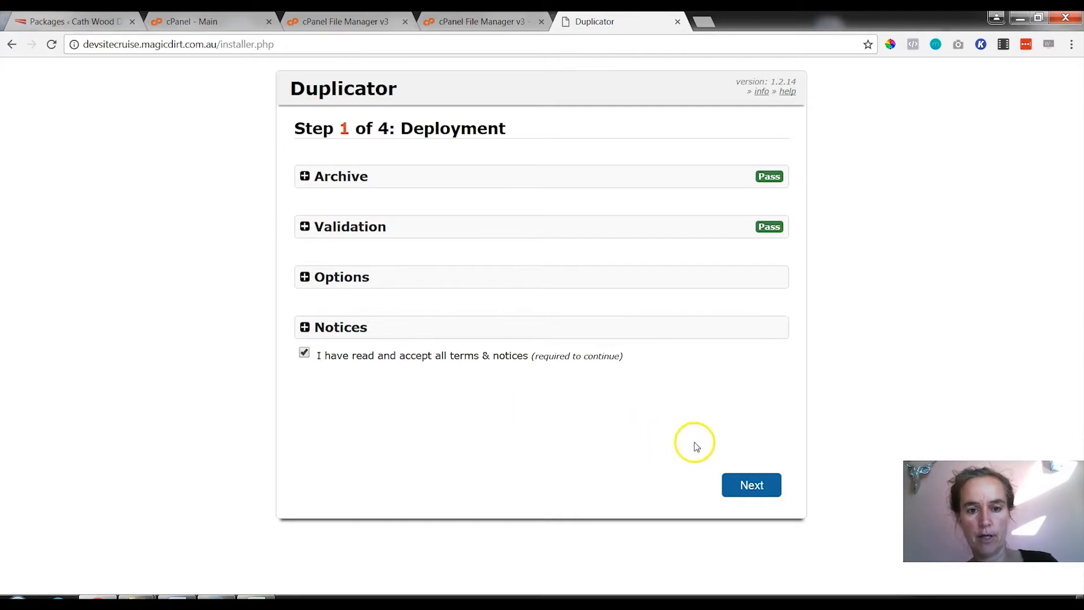
pyautogui.click(754, 486)
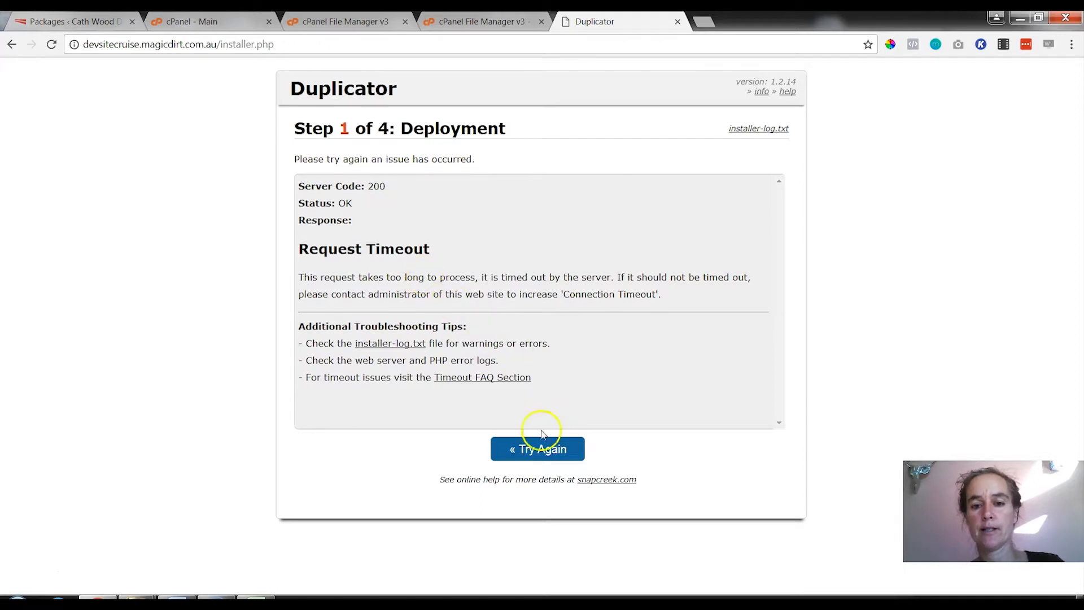
pyautogui.click(534, 450)
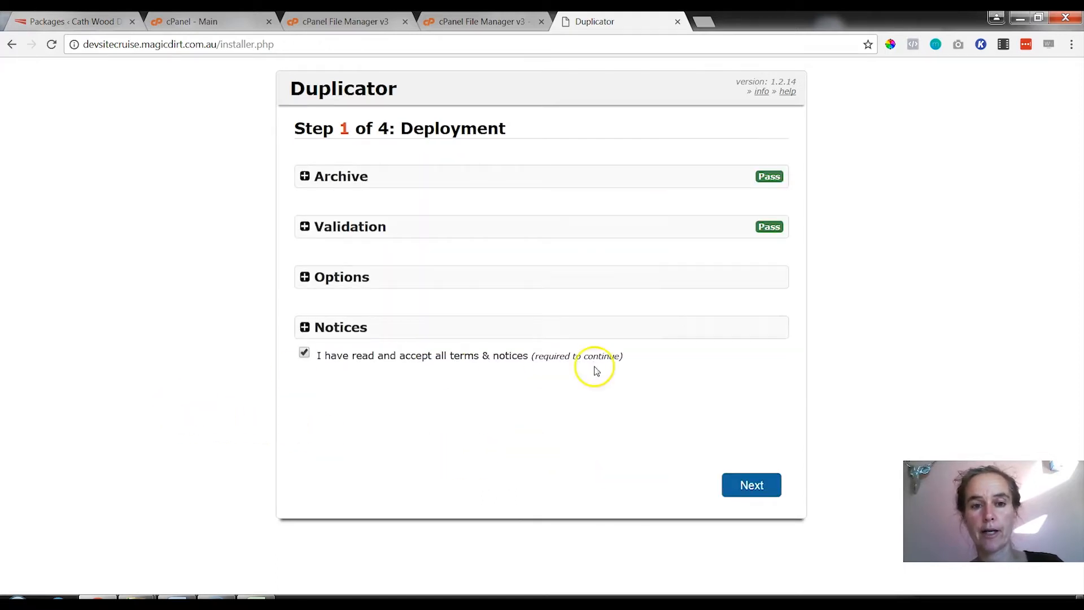
pyautogui.click(752, 486)
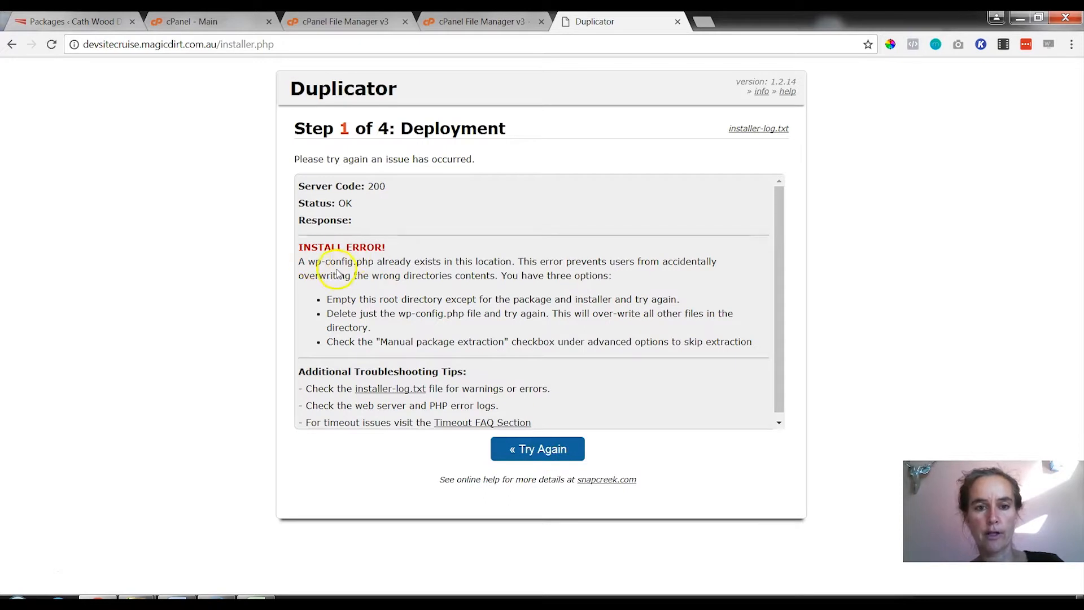
# Delete the extracted WordPress folders and files from publicsubs_devsitecruise, keeping only the archive zip, cgi-bin.zip and installer.php
pyautogui.click(345, 22)
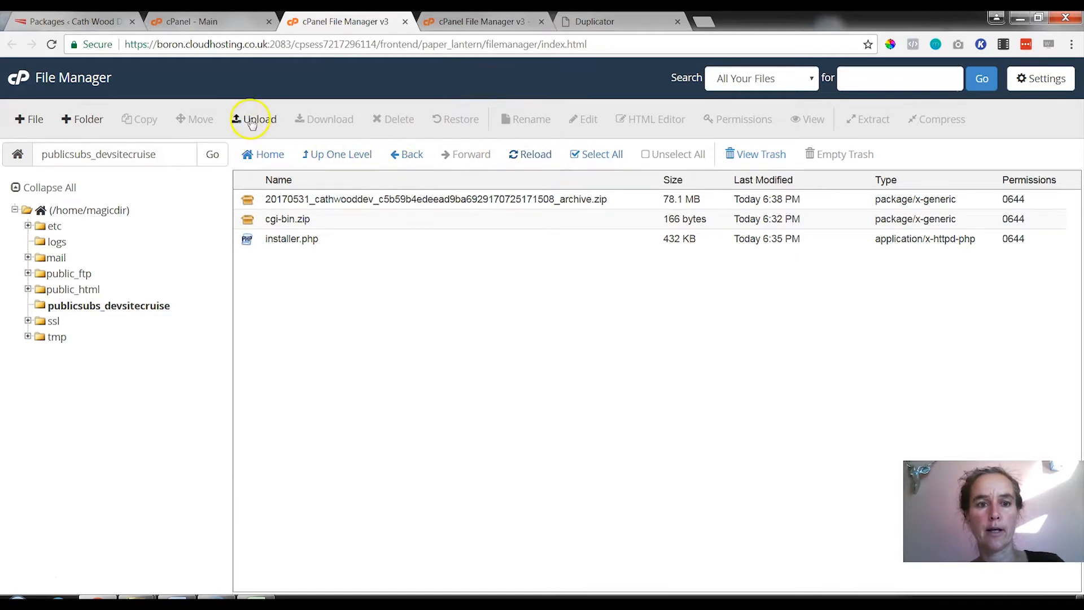
pyautogui.click(531, 155)
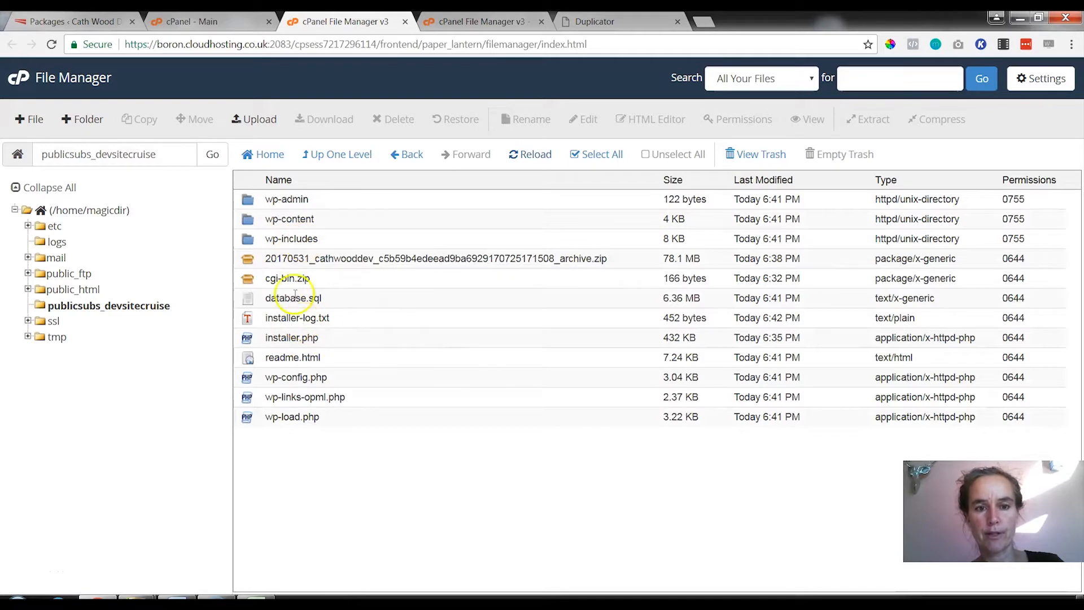
pyautogui.click(263, 200)
pyautogui.keyDown('shift'); pyautogui.click(284, 422); pyautogui.keyUp('shift')
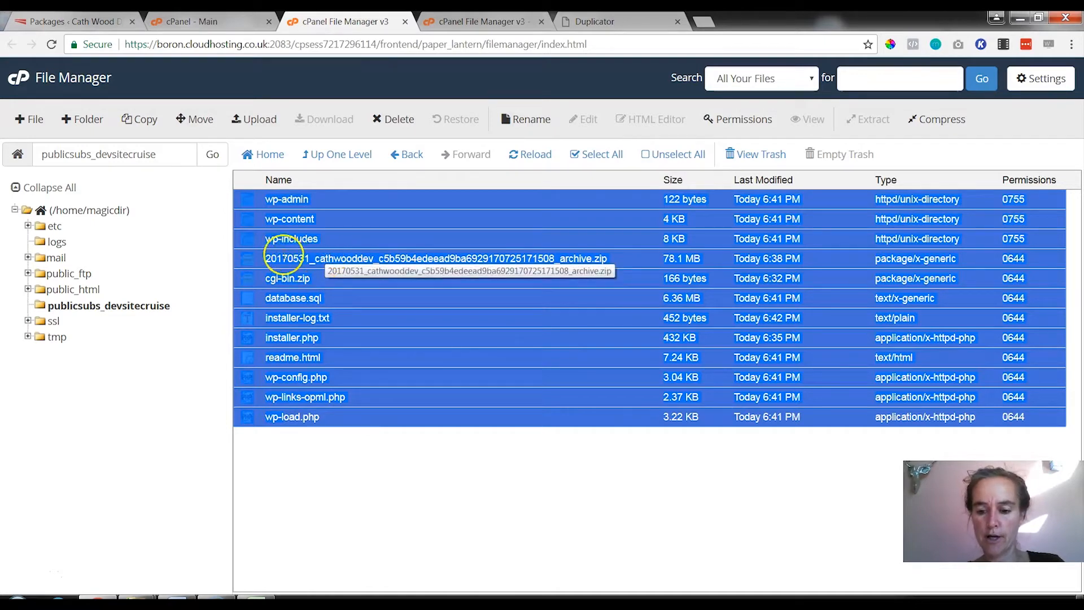
pyautogui.doubleClick(289, 261)
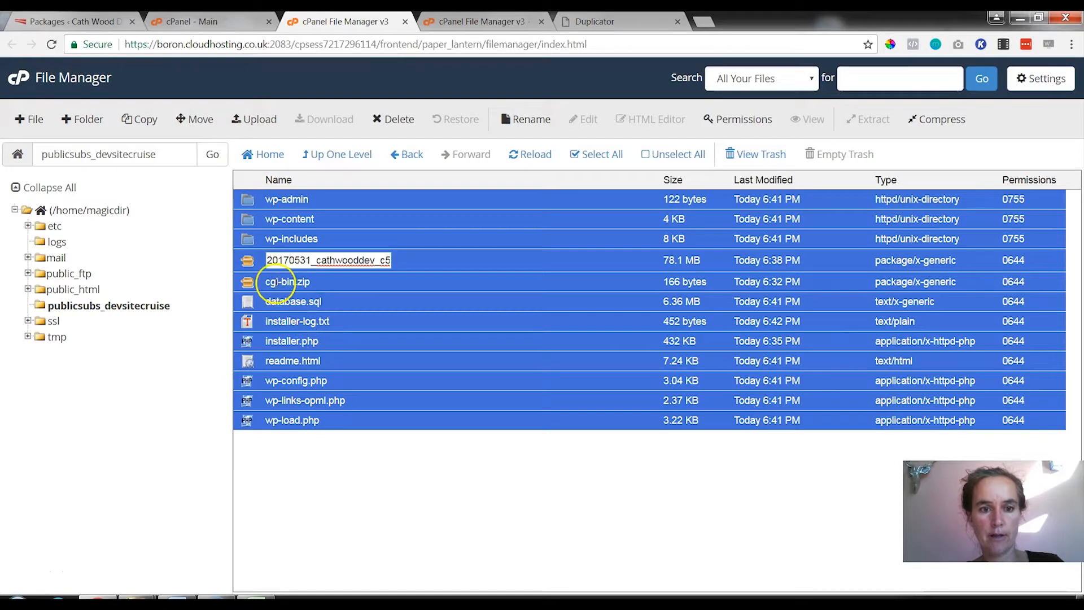
pyautogui.keyDown('ctrl'); pyautogui.click(252, 283); pyautogui.keyUp('ctrl')
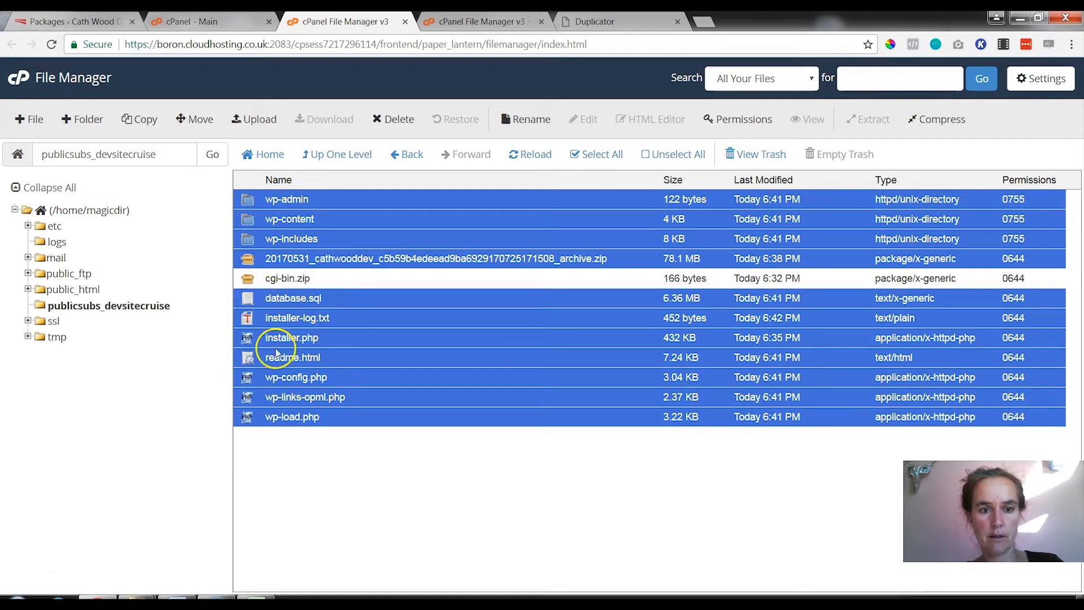
pyautogui.doubleClick(286, 339)
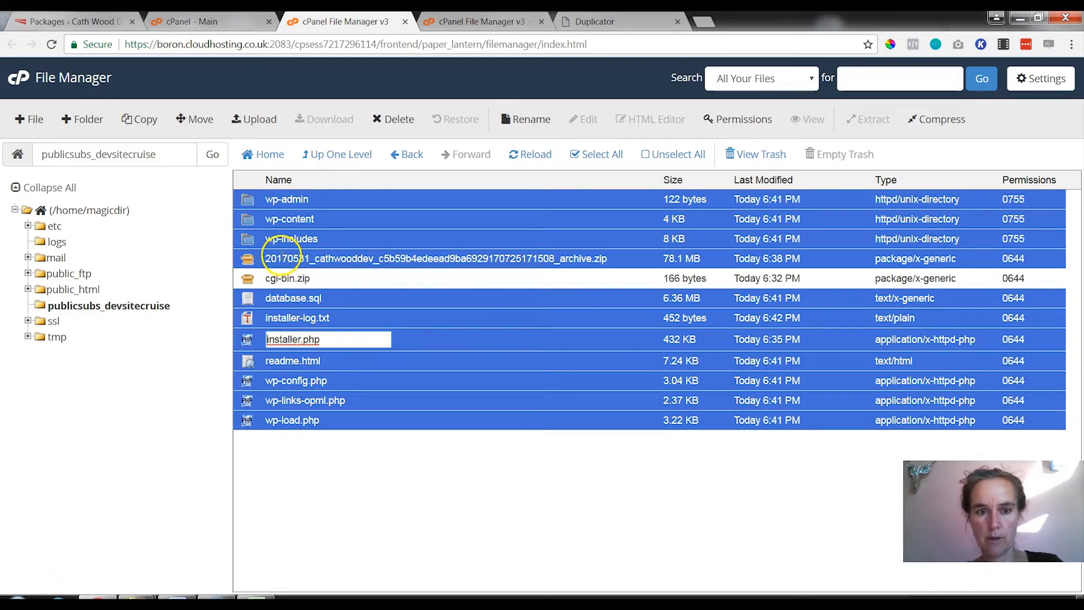
pyautogui.keyDown('ctrl'); pyautogui.click(248, 259); pyautogui.keyUp('ctrl')
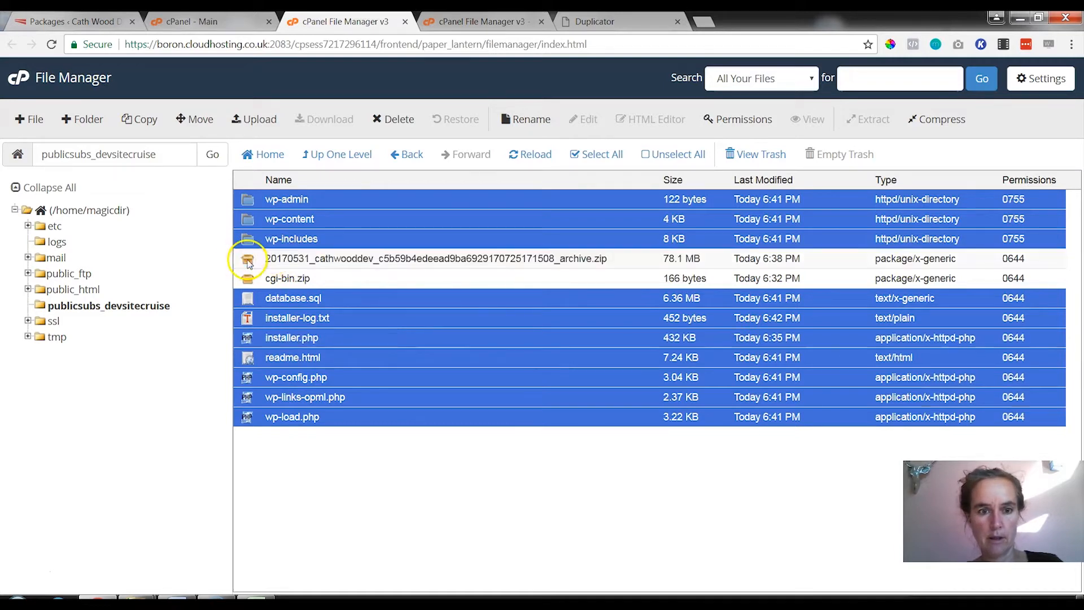
pyautogui.keyDown('ctrl'); pyautogui.click(247, 337); pyautogui.keyUp('ctrl')
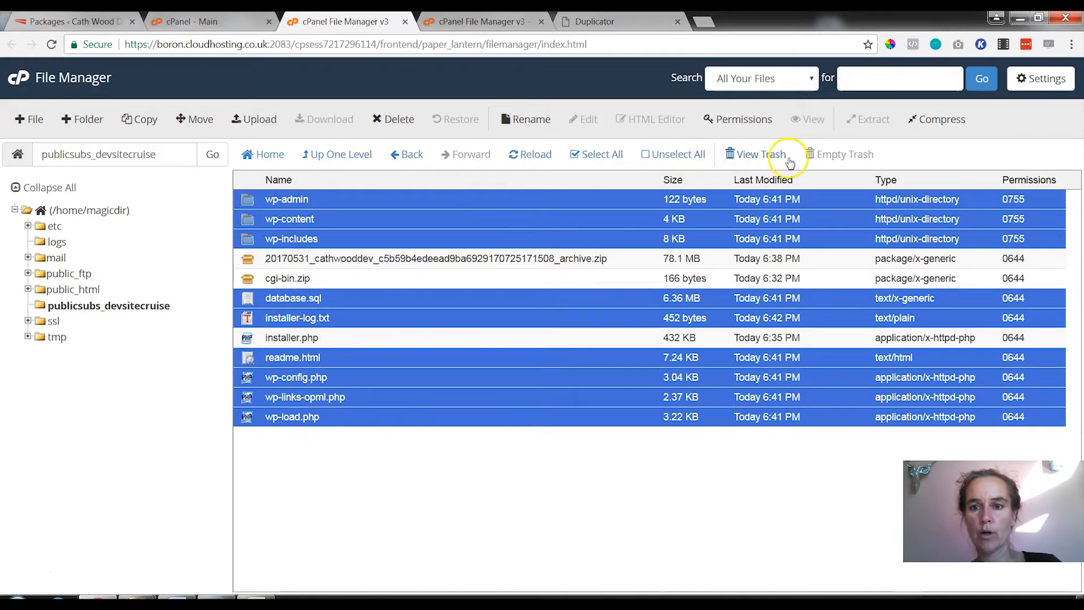
pyautogui.click(396, 125)
pyautogui.click(656, 405)
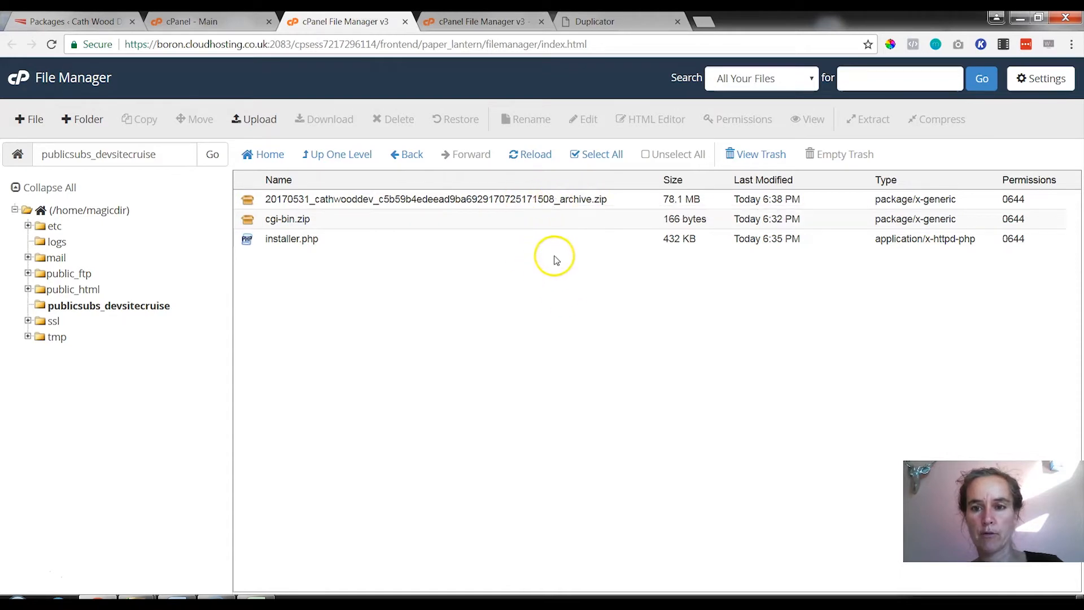
# Return to the Duplicator installer and rerun the Deployment stage to proceed to Install Database
pyautogui.click(610, 20)
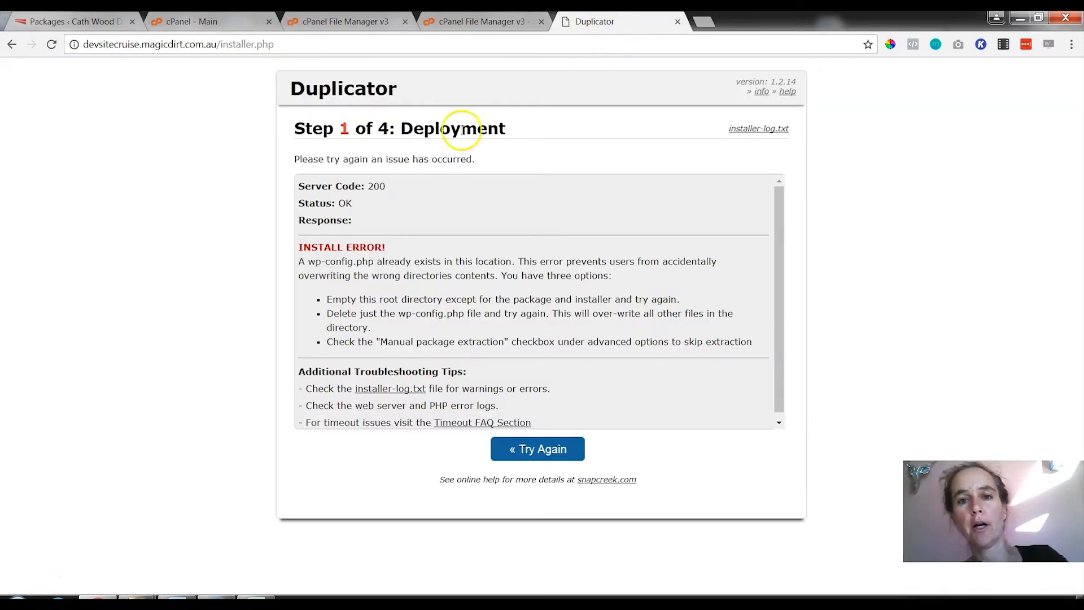
pyautogui.click(547, 450)
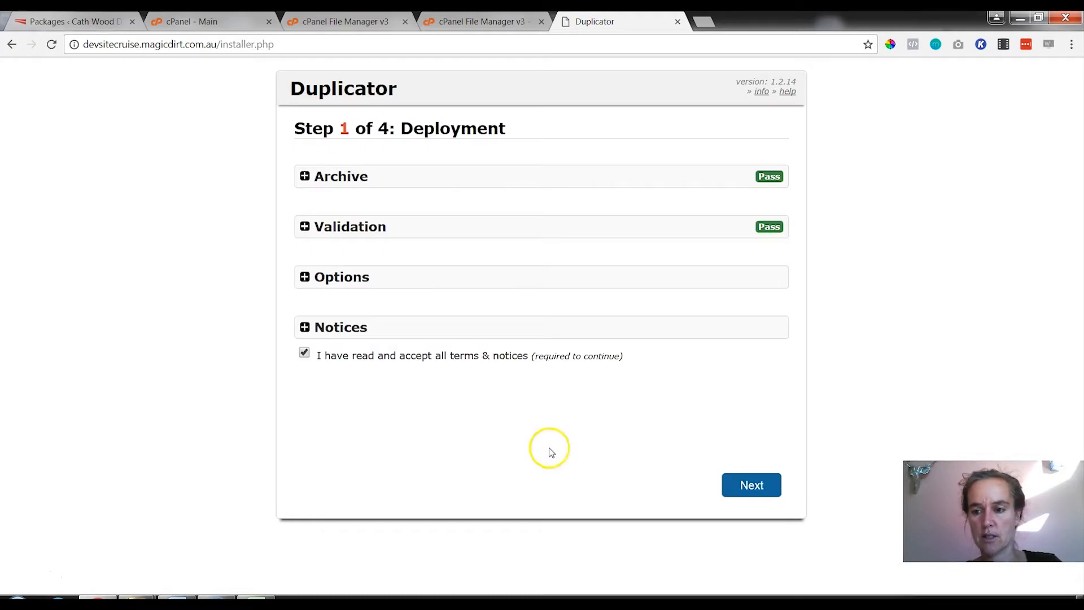
pyautogui.click(737, 484)
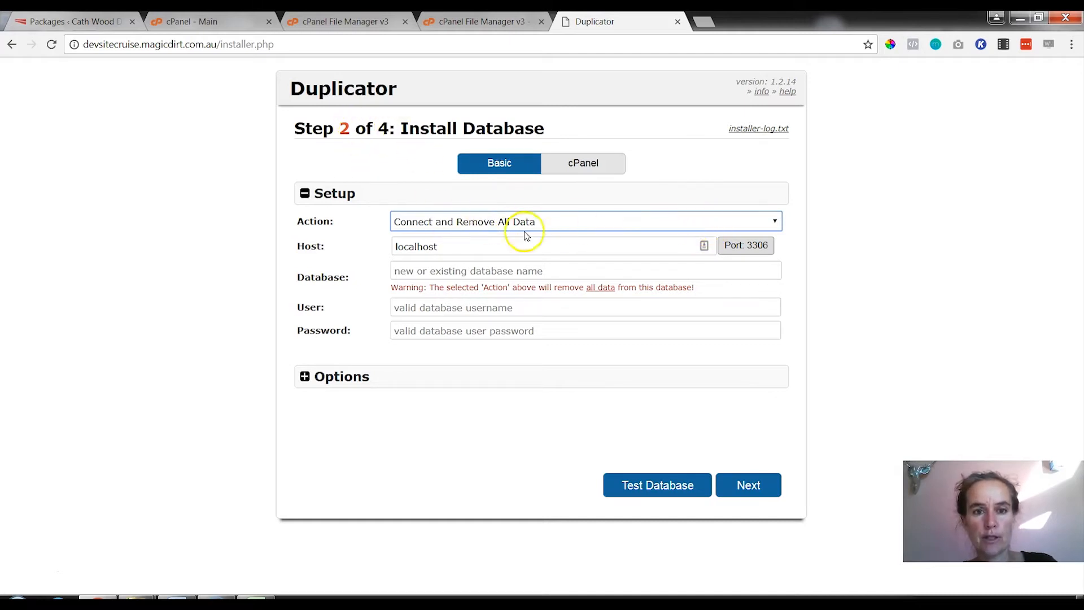
# Choose Connect and Remove All Data as the database setup action and start editing the database name
pyautogui.click(577, 225)
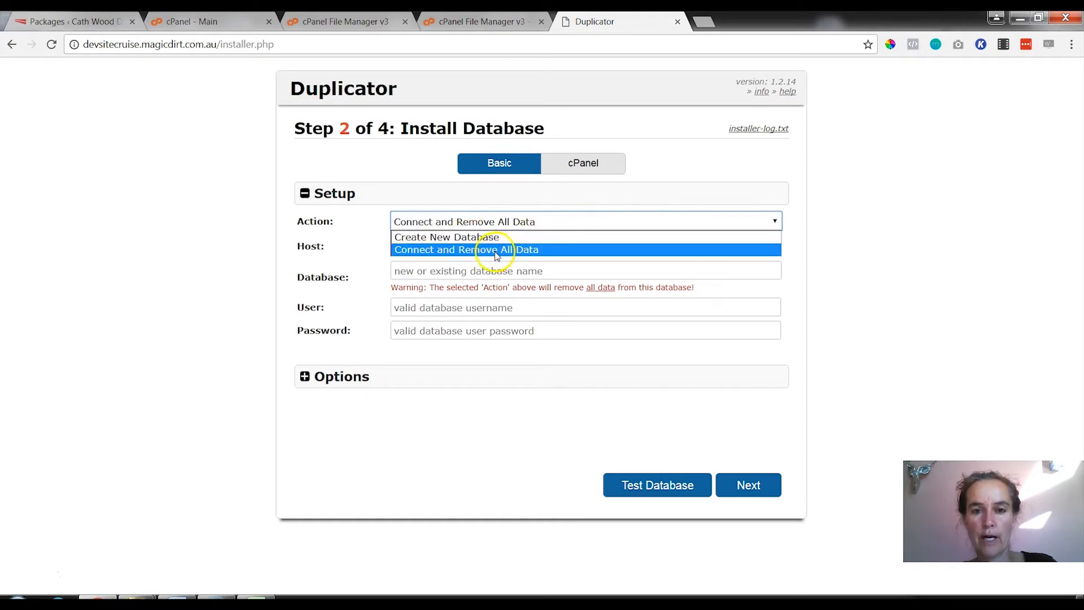
pyautogui.click(477, 250)
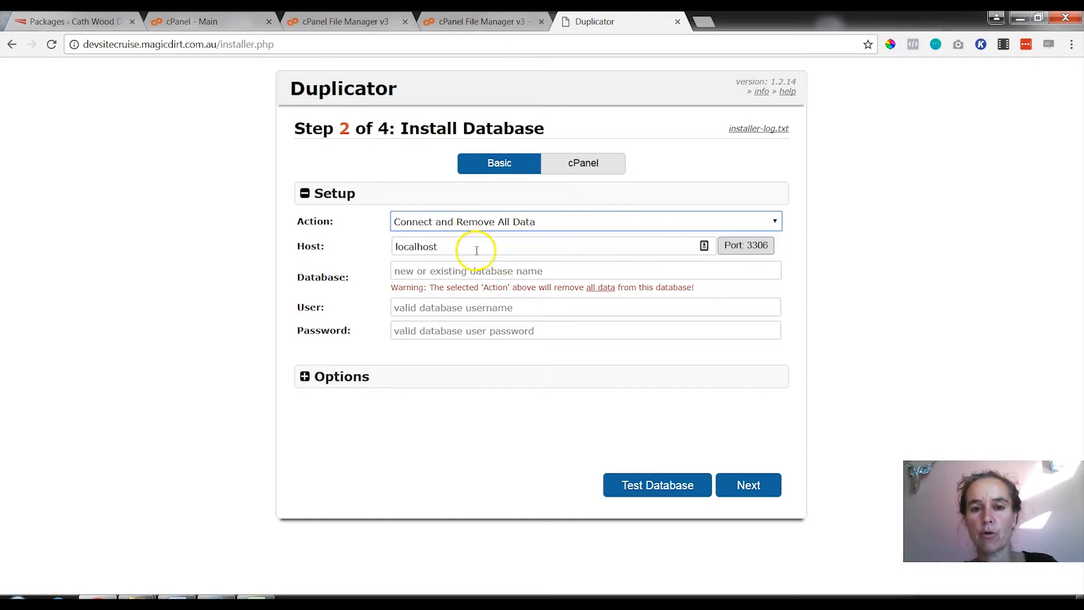
pyautogui.click(445, 270)
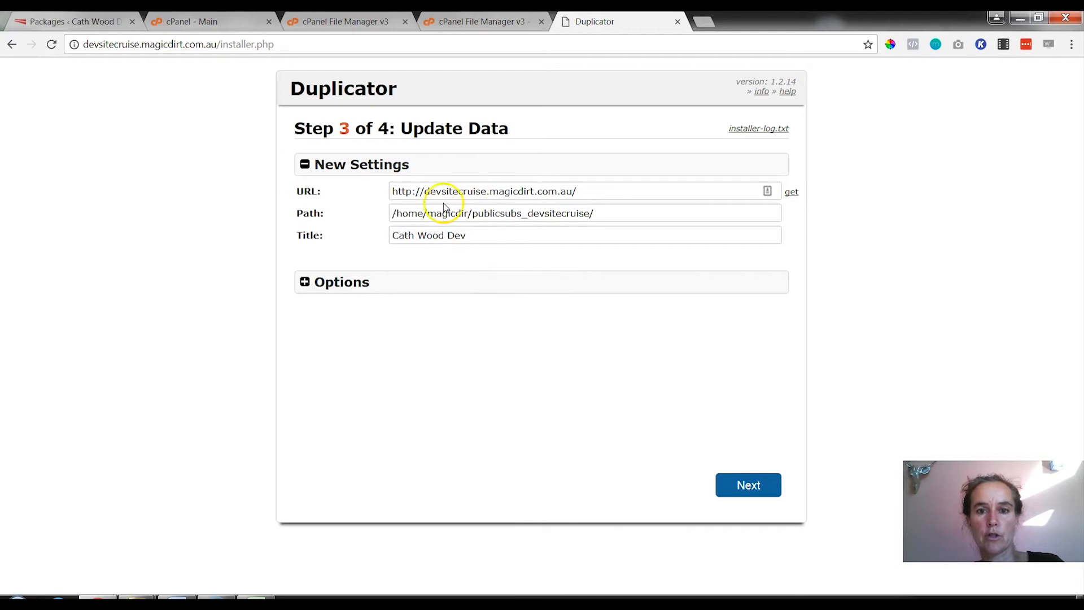
# Set the new site's title to Cruise Control in the Update Data settings
pyautogui.click(431, 236)
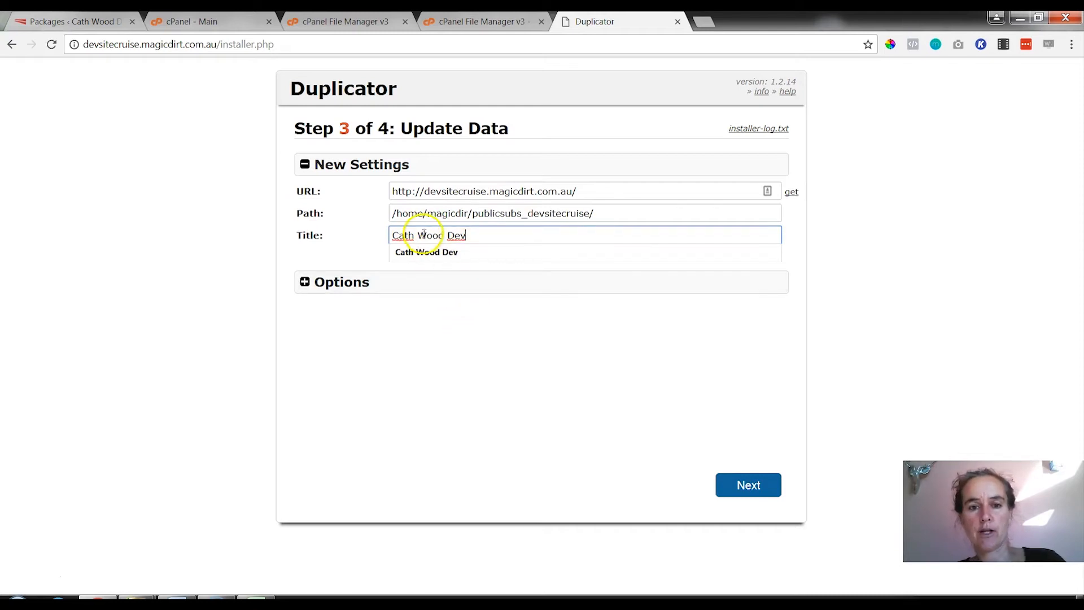
pyautogui.write('Cruise Controls')
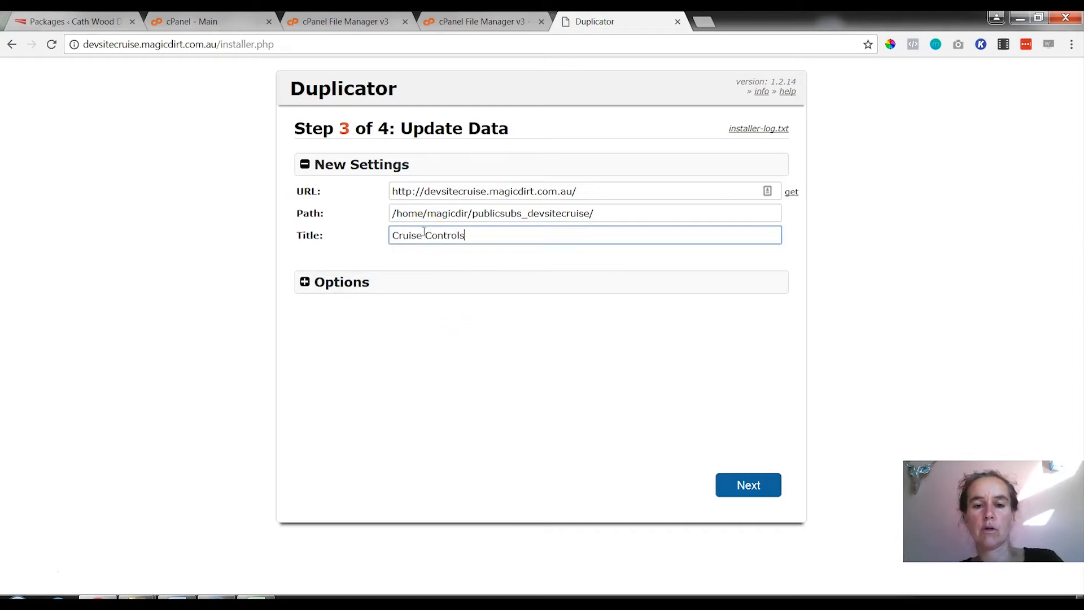
pyautogui.press('BackSpace')
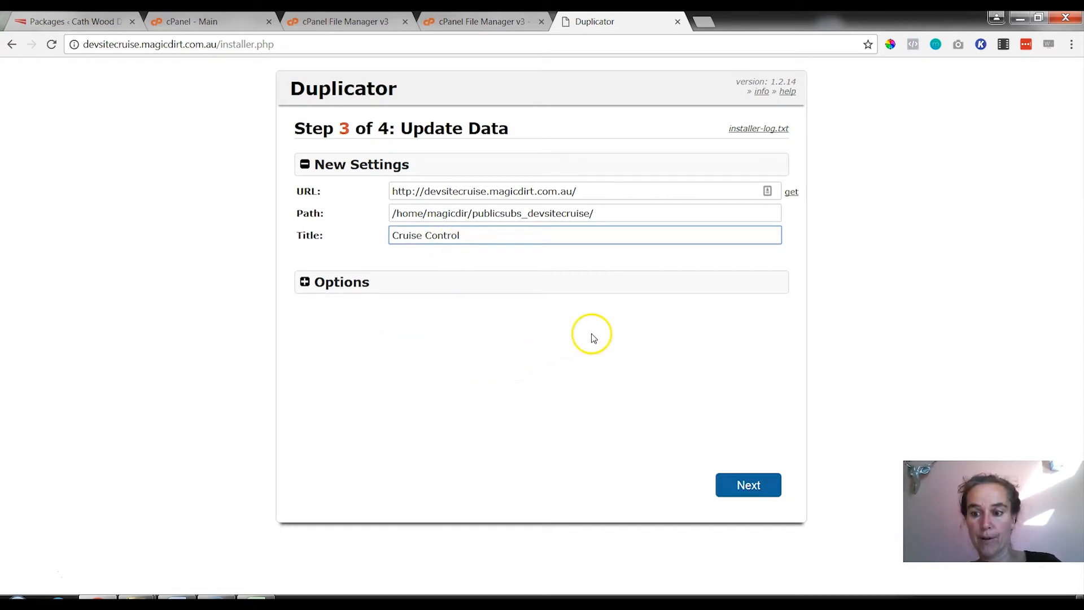
# Run the installer's data update with the new settings and log in to the migrated site's administrator section
pyautogui.click(749, 490)
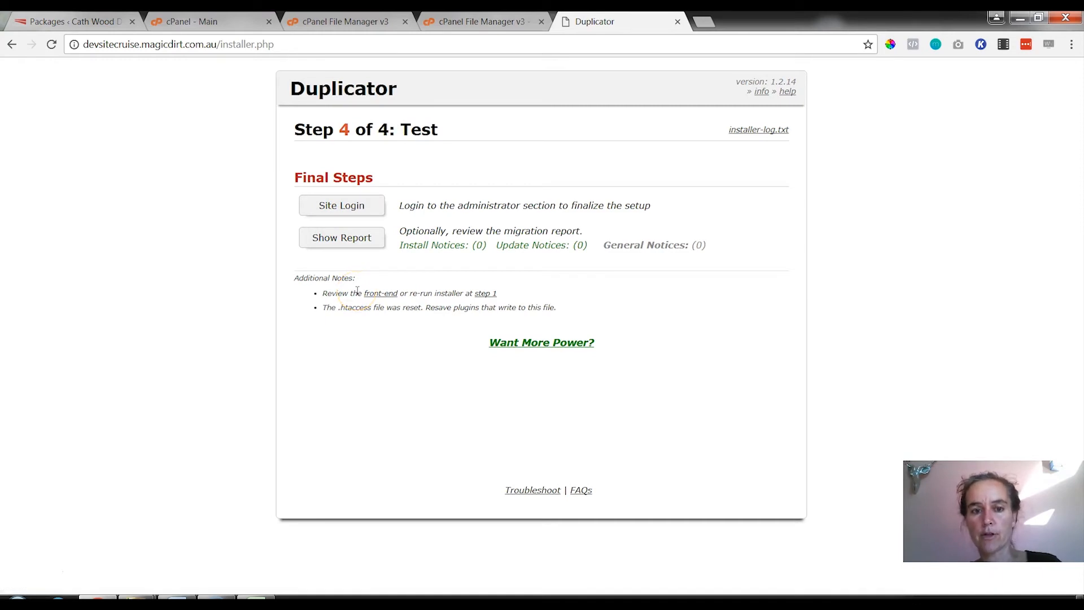
pyautogui.click(335, 208)
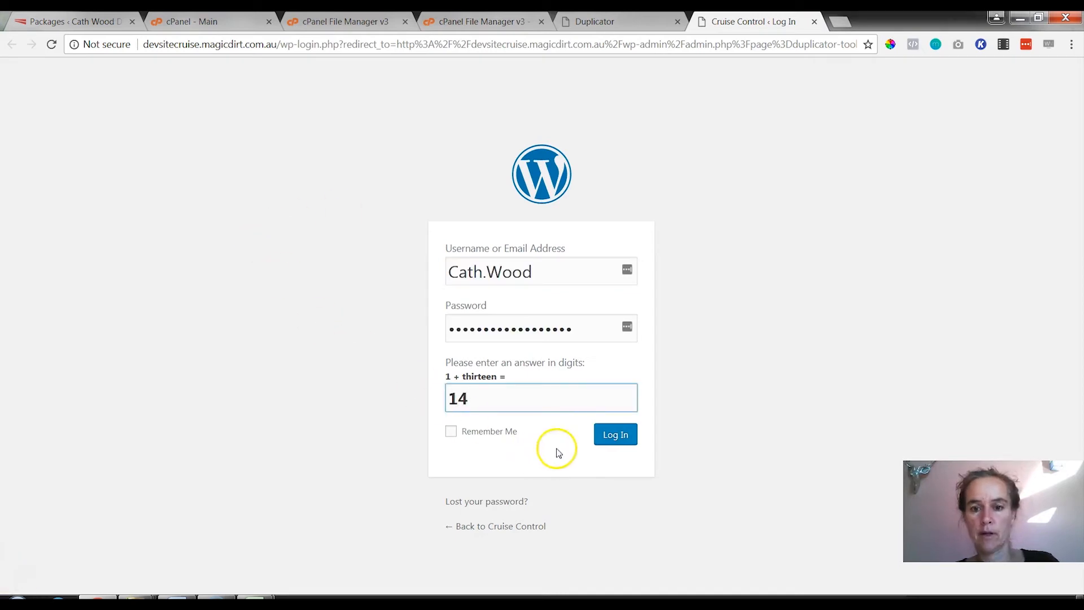
pyautogui.click(612, 437)
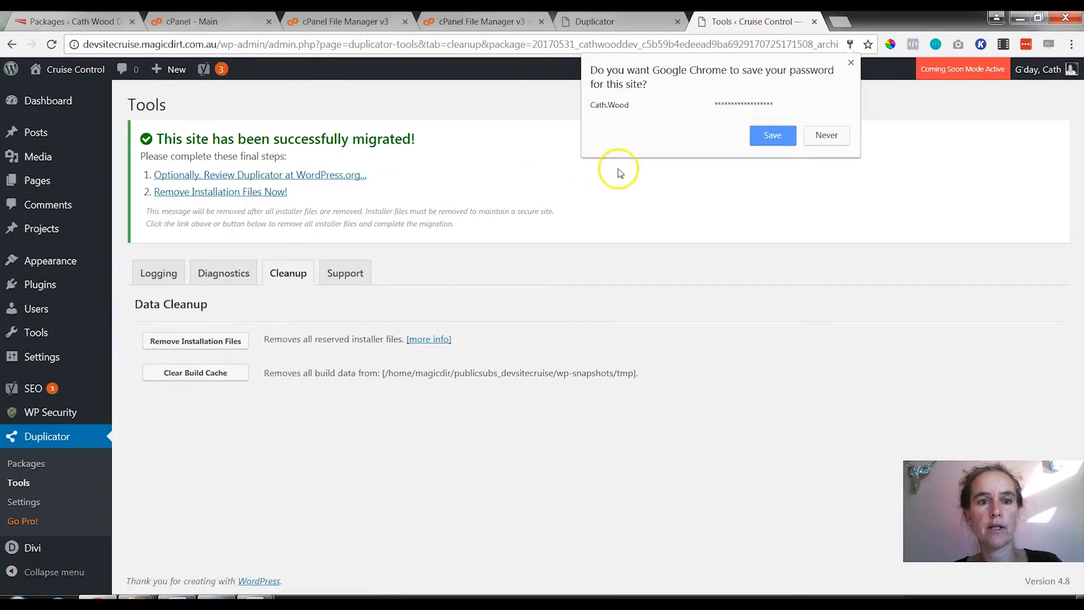
# Decline saving the login in the browser, then remove Duplicator's installation files and clear its build cache
pyautogui.click(820, 134)
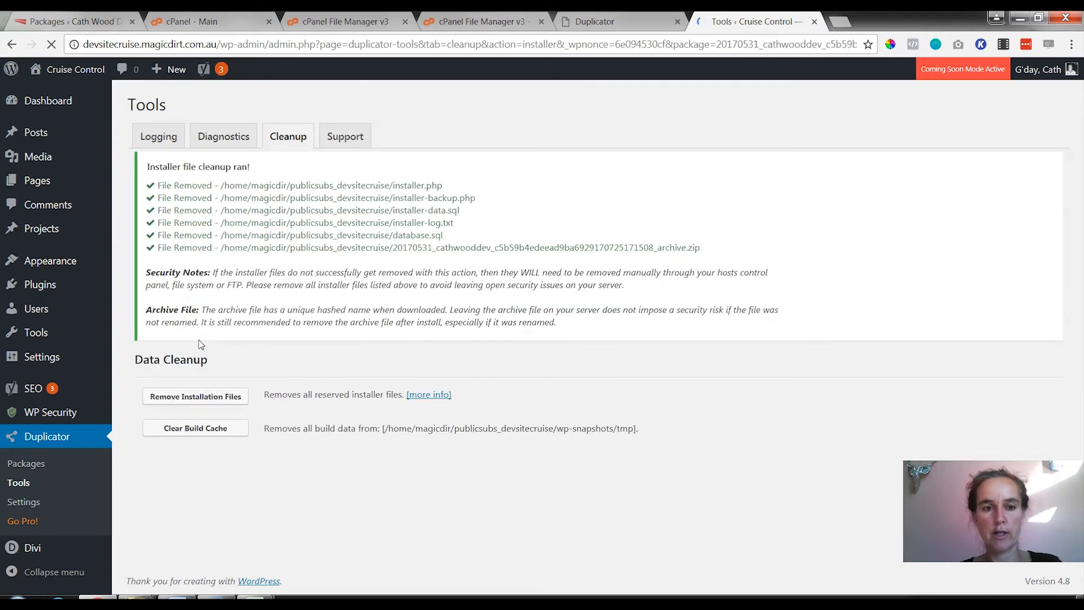
pyautogui.click(196, 433)
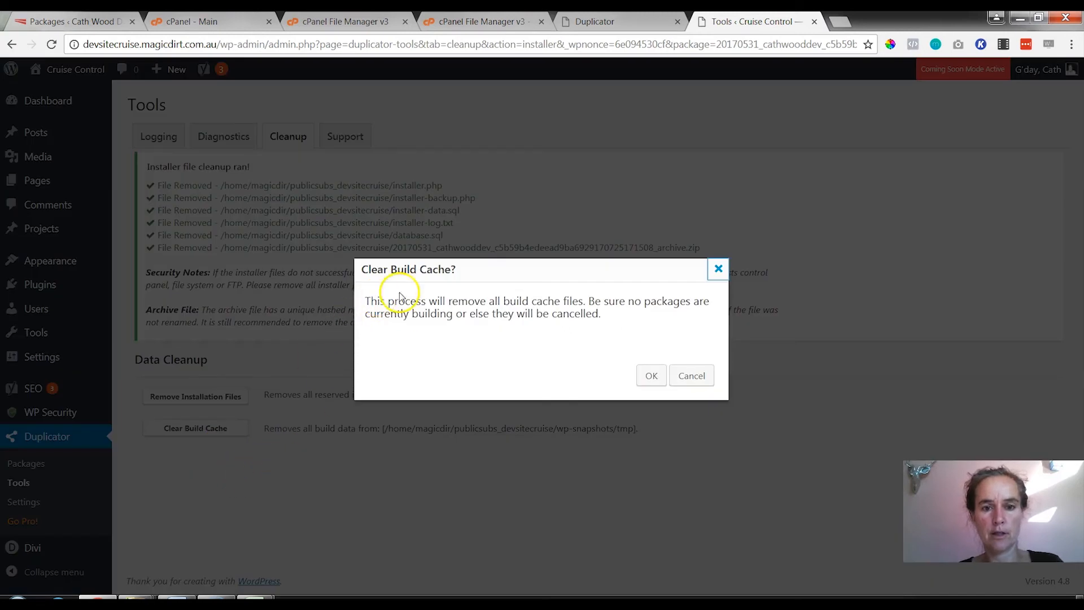
pyautogui.click(649, 377)
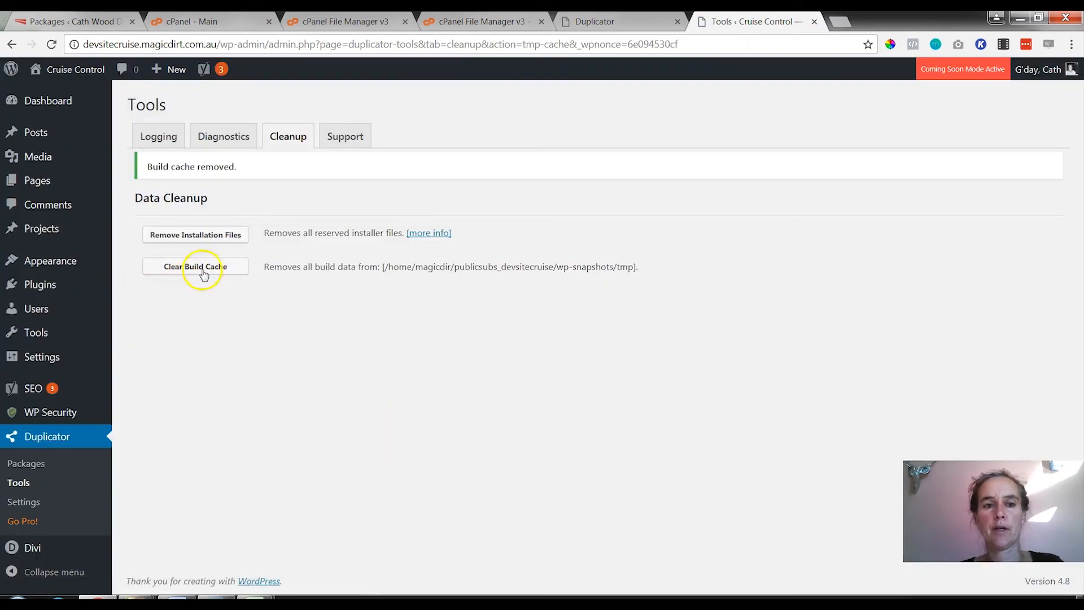
# Reload the publicsubs_devsitecruise folder in cPanel File Manager and sort its files by descending size to check for leftover installer files
pyautogui.click(344, 21)
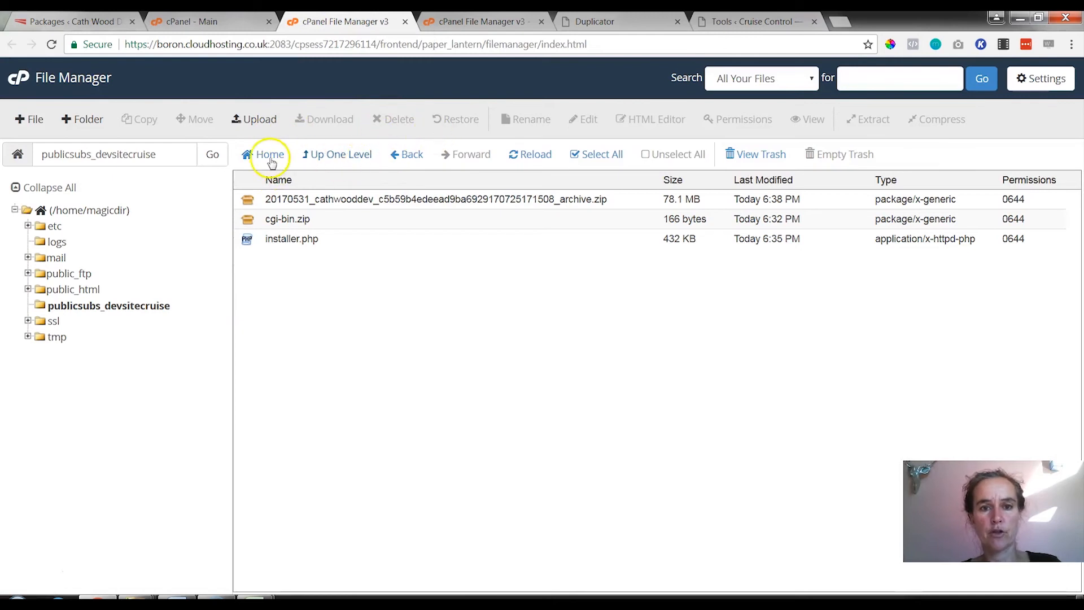
pyautogui.click(529, 156)
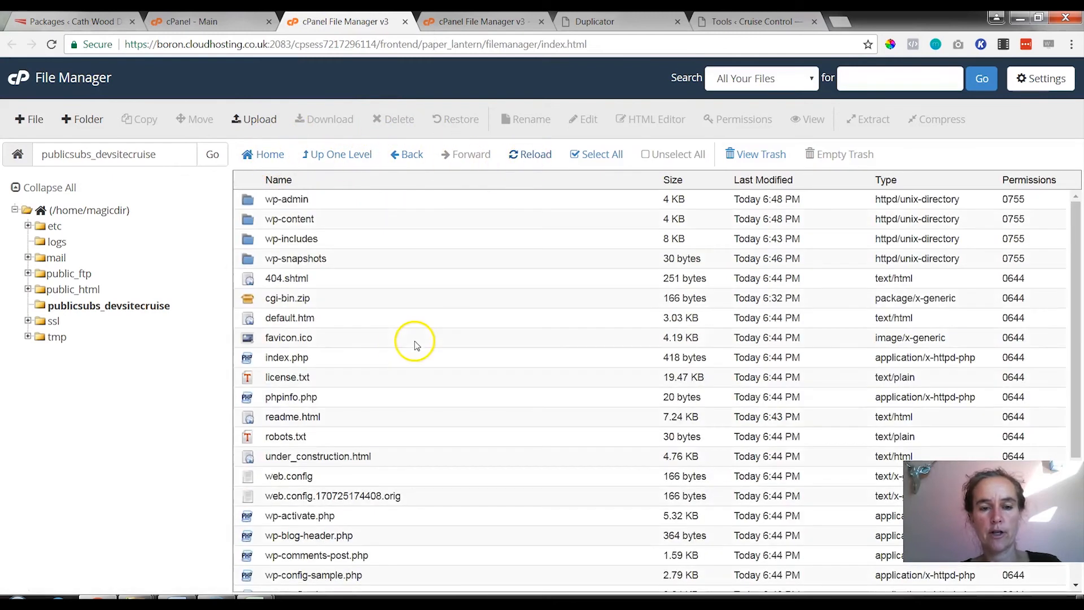
pyautogui.scroll(-5, 505, 397)
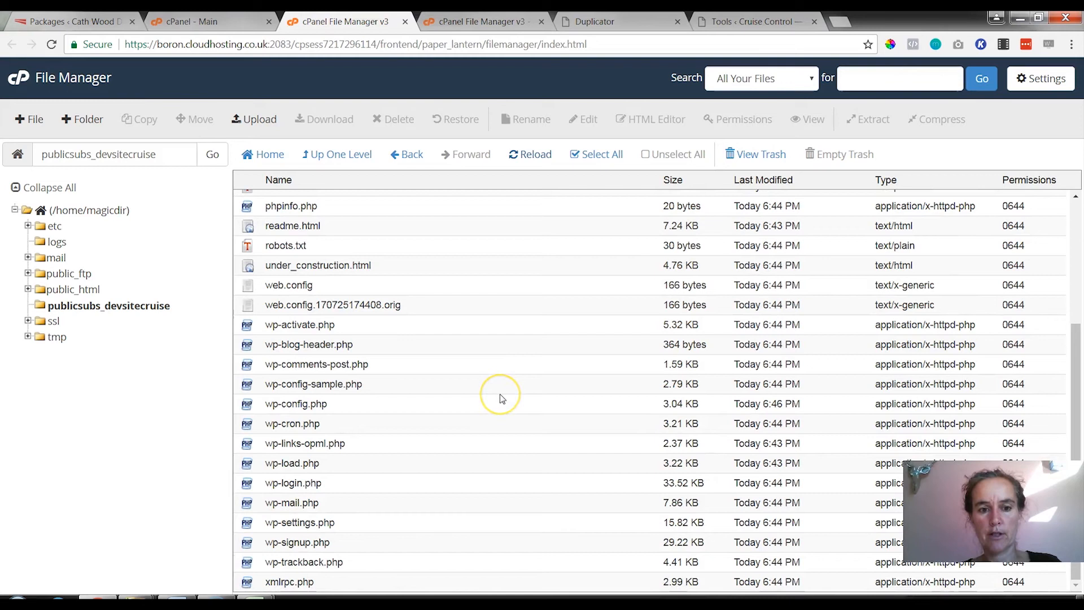
pyautogui.scroll(3, 501, 398)
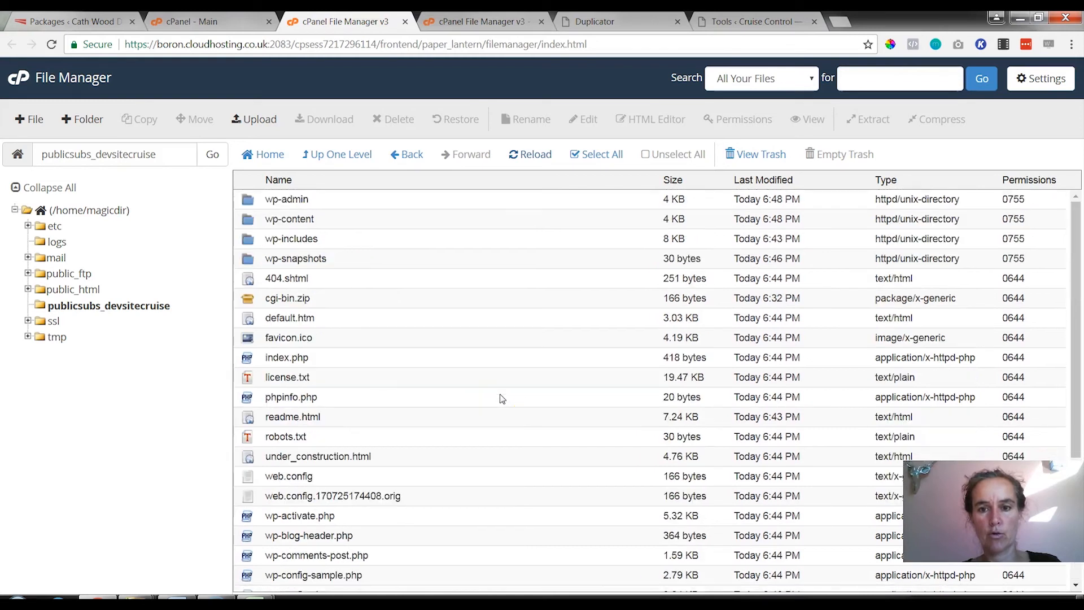
pyautogui.click(675, 181)
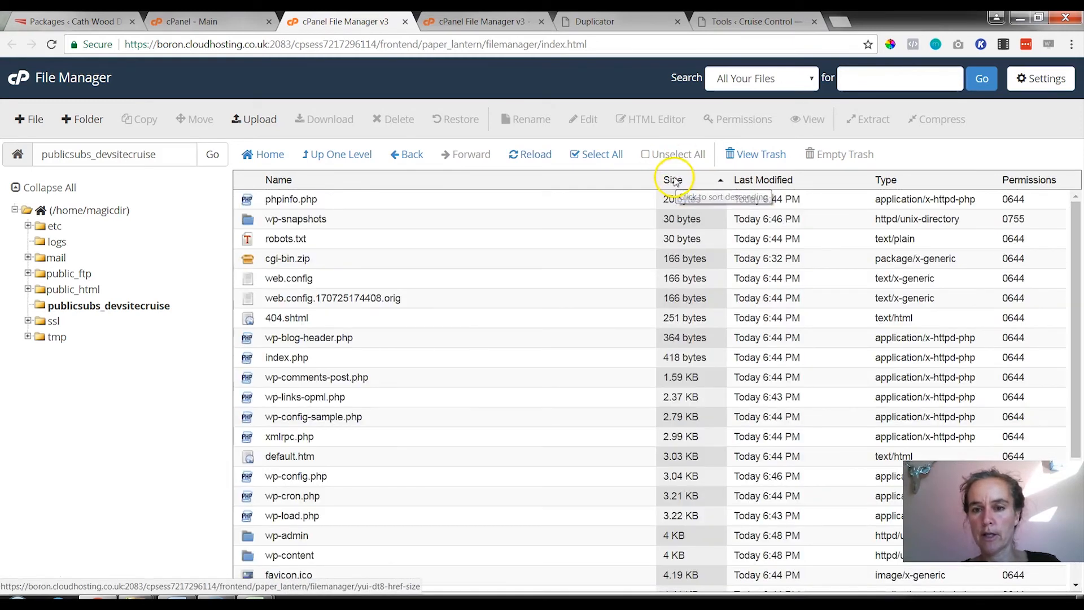
pyautogui.click(677, 180)
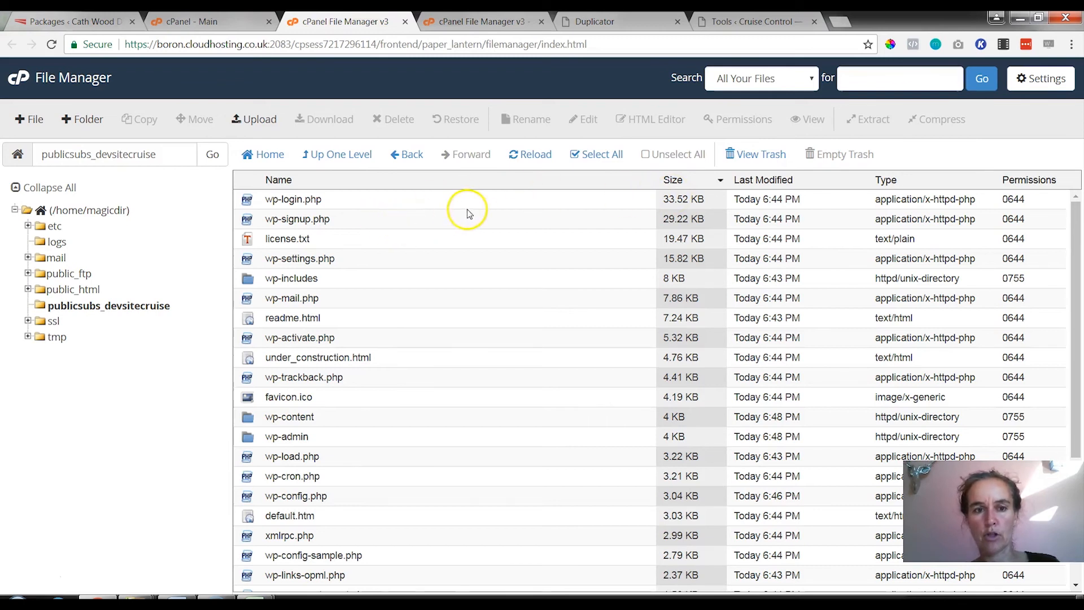
# Return to the Cruise Control WordPress admin, visit the live site and look over its home page
pyautogui.click(621, 21)
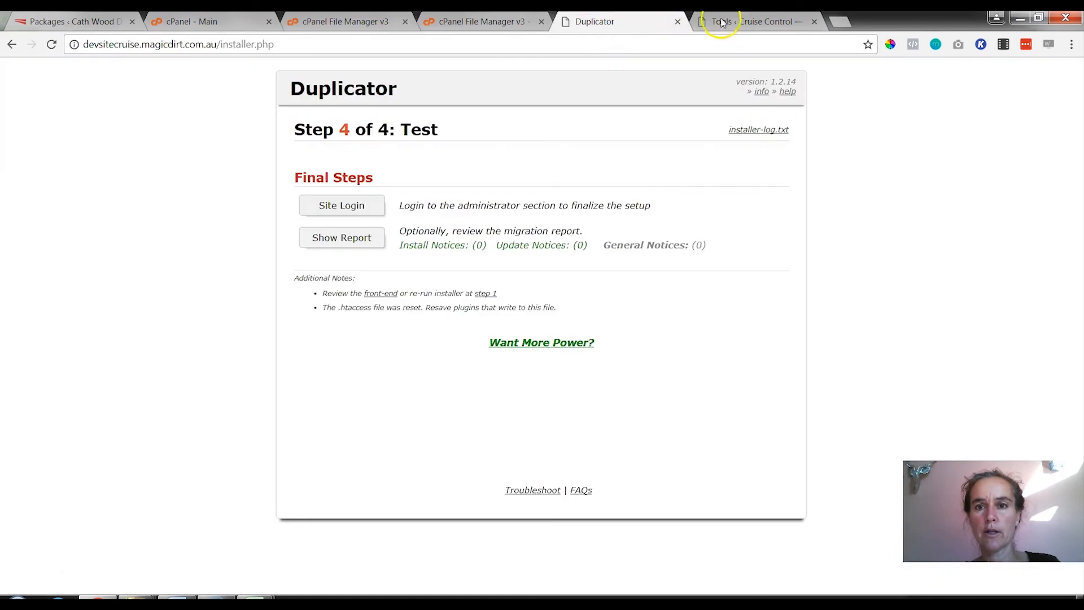
pyautogui.click(734, 23)
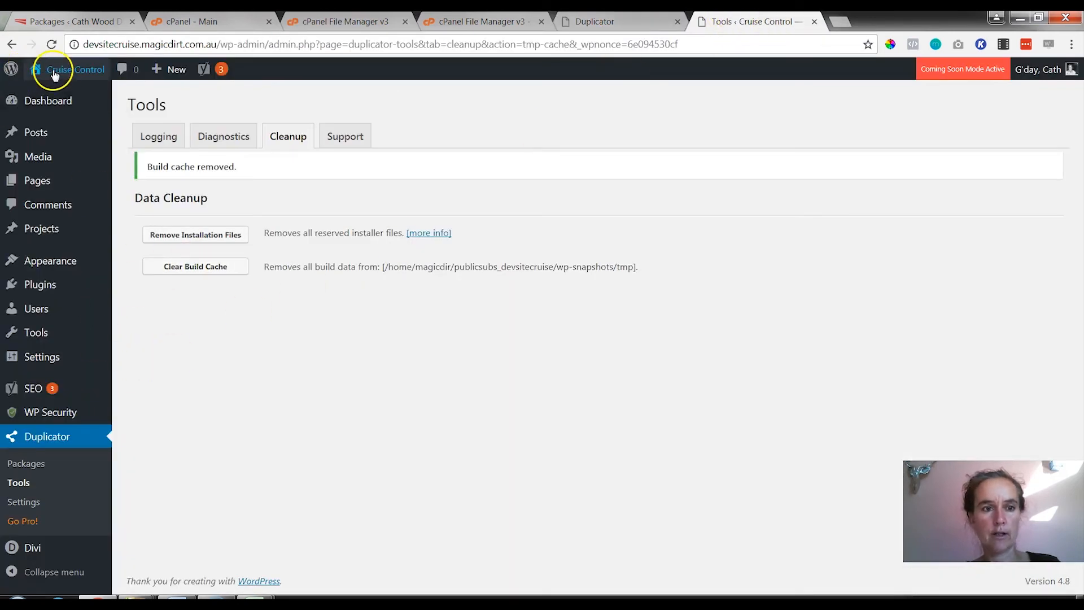
pyautogui.moveTo(64, 75)
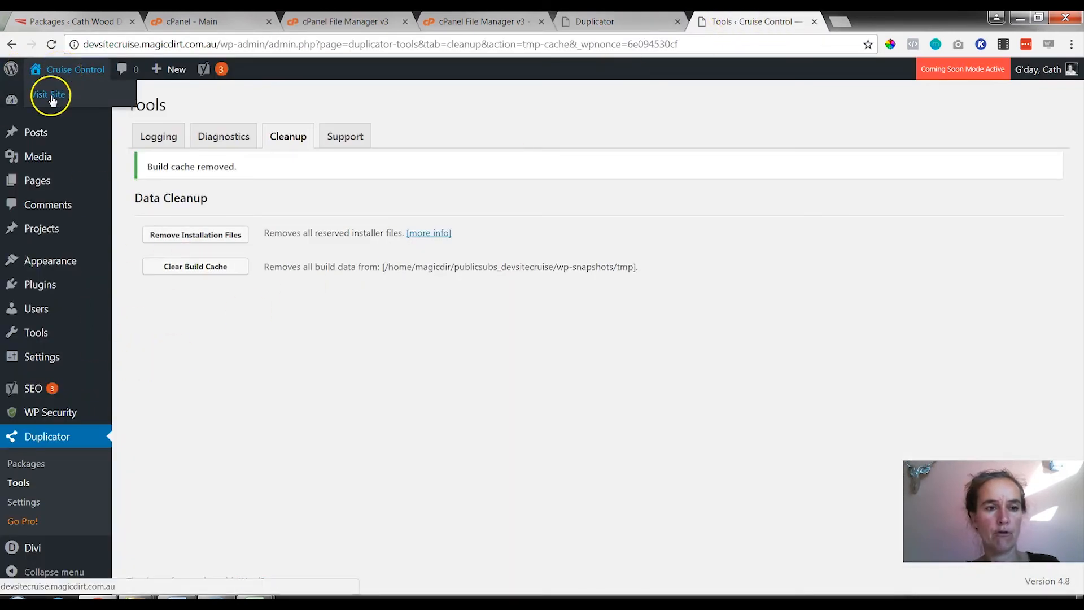
pyautogui.click(51, 96)
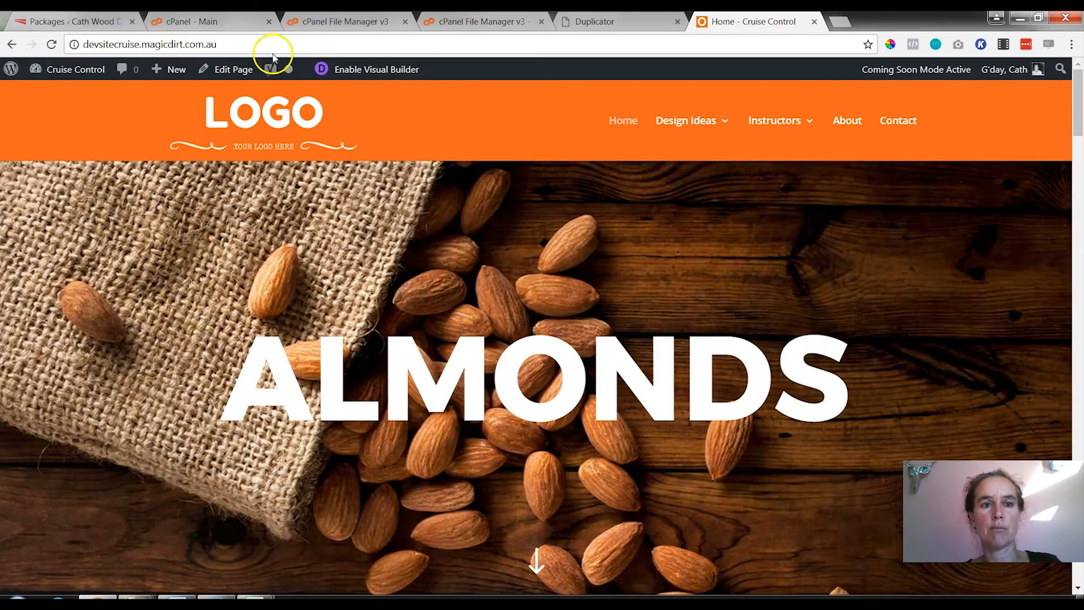
pyautogui.scroll(-5, 497, 340)
pyautogui.scroll(-20, 497, 340)
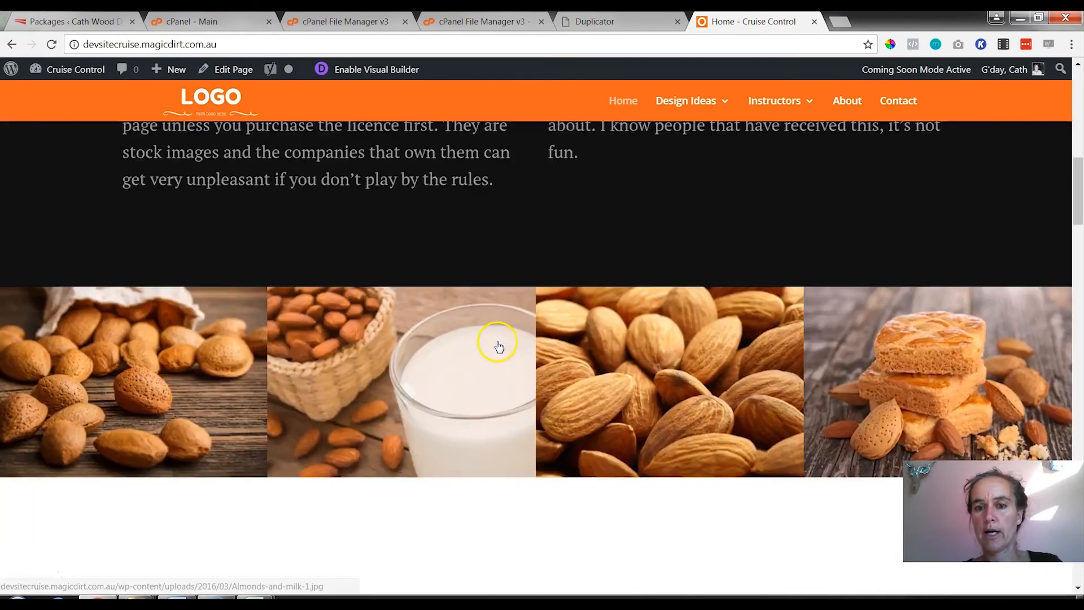
pyautogui.scroll(20, 485, 340)
pyautogui.scroll(4, 479, 340)
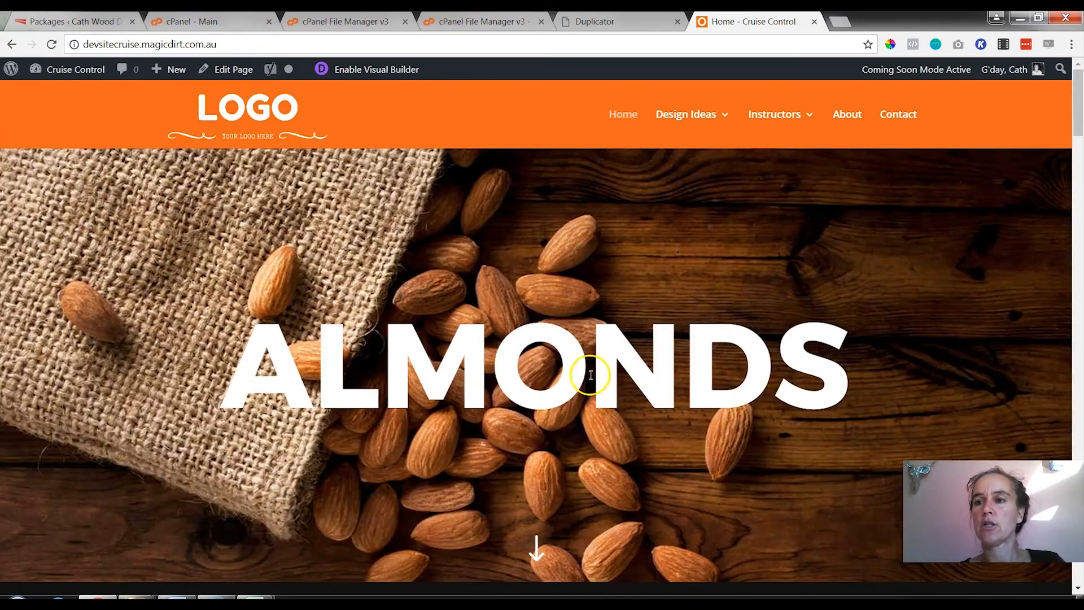